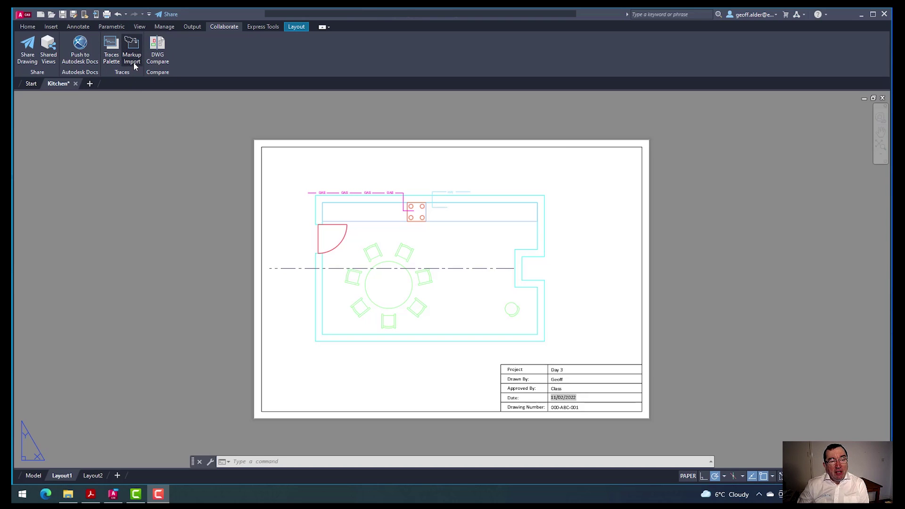
Check the Traces palette for existing traces in the kitchen drawing and close it.
left_click(225, 27)
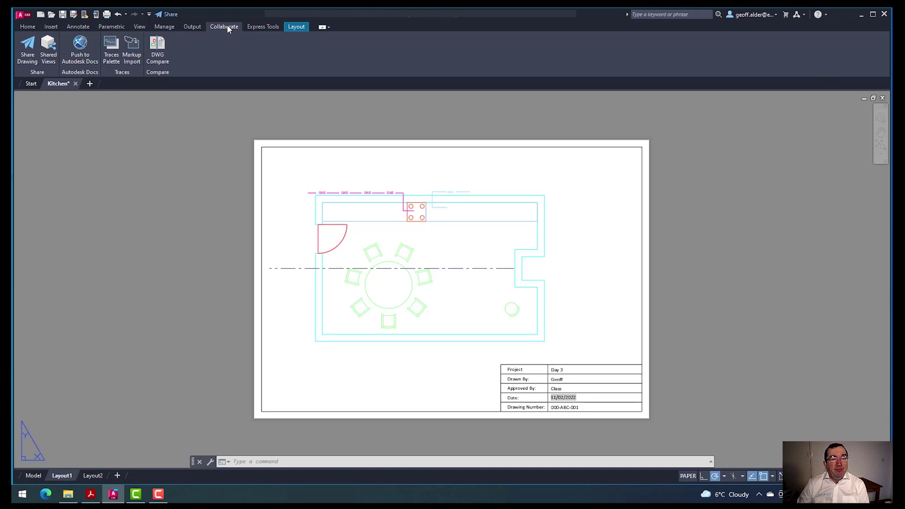
left_click(115, 56)
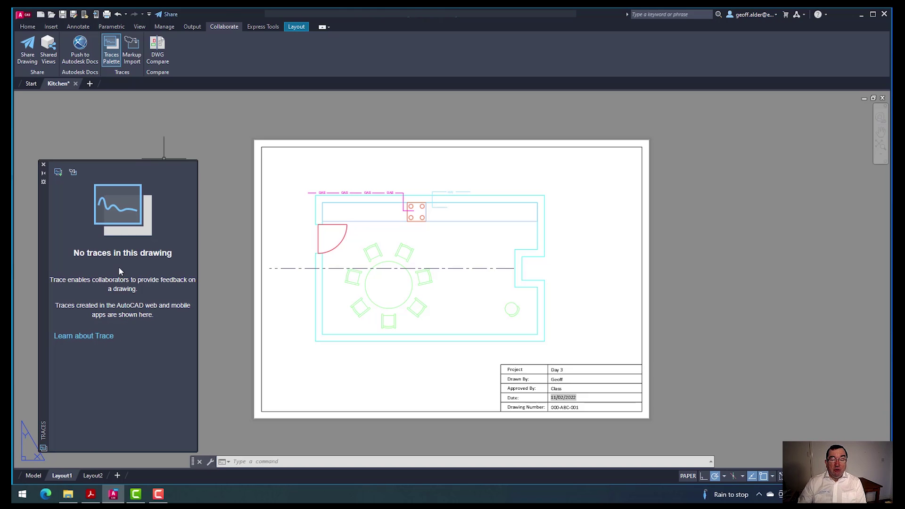
left_click(43, 166)
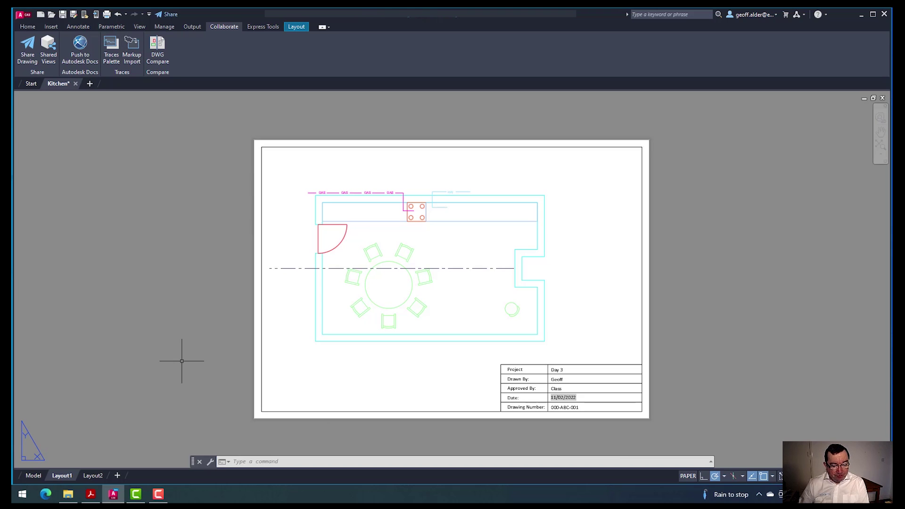
Switch to Adobe Acrobat to review the text, handwriting and cloud markups on Kitchen.pdf, and return to the drawing.
left_click(115, 496)
left_click(115, 496)
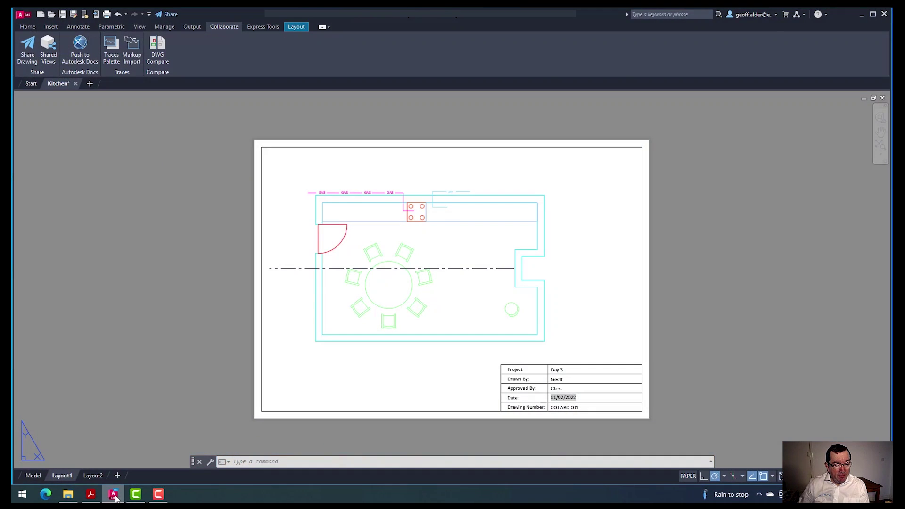
left_click(91, 494)
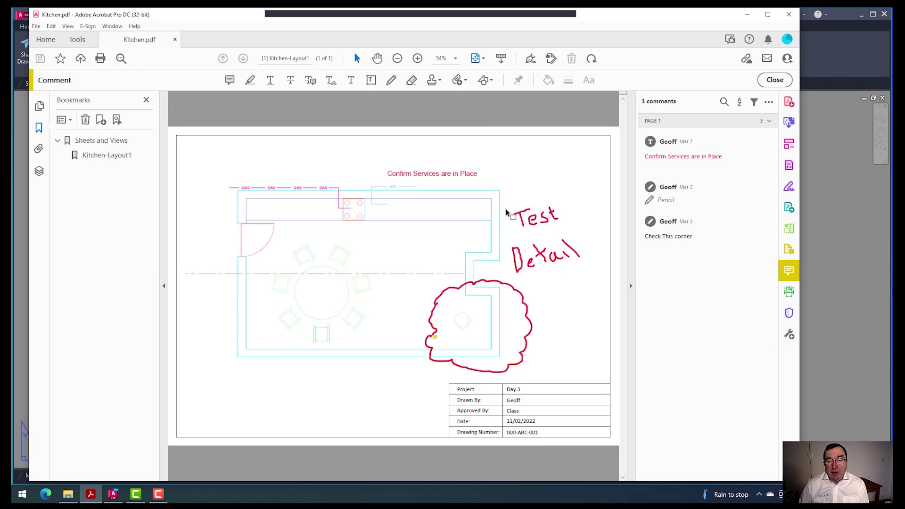
left_click(471, 174)
left_click(515, 216)
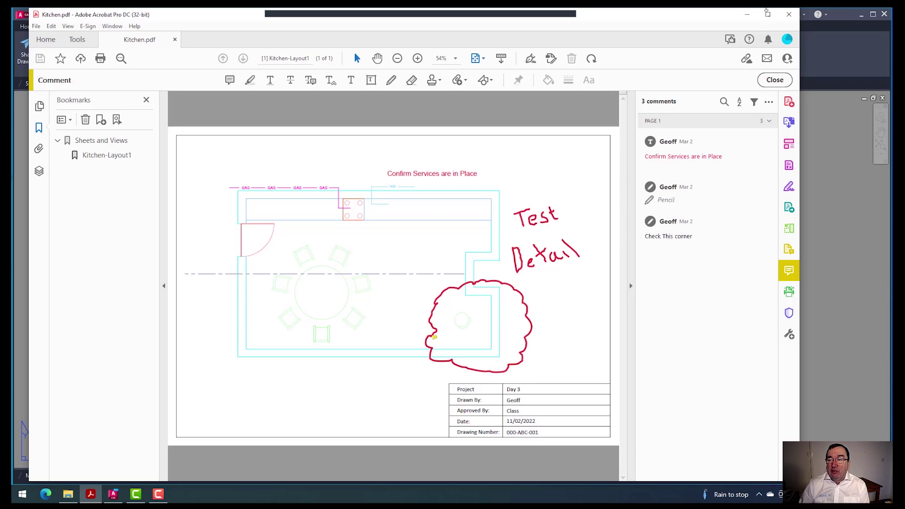
left_click(748, 16)
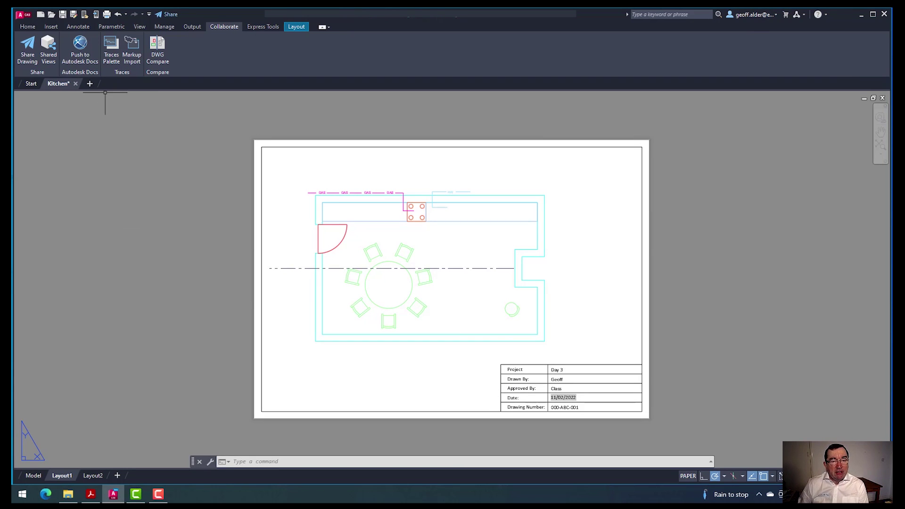
Import Kitchen.pdf as a markup file over Layout1 and accept its placement.
left_click(137, 46)
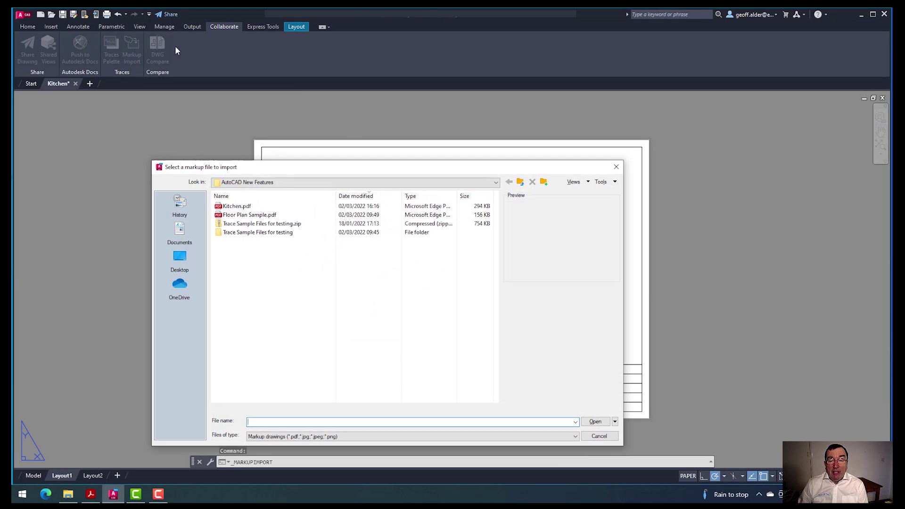
left_click(231, 207)
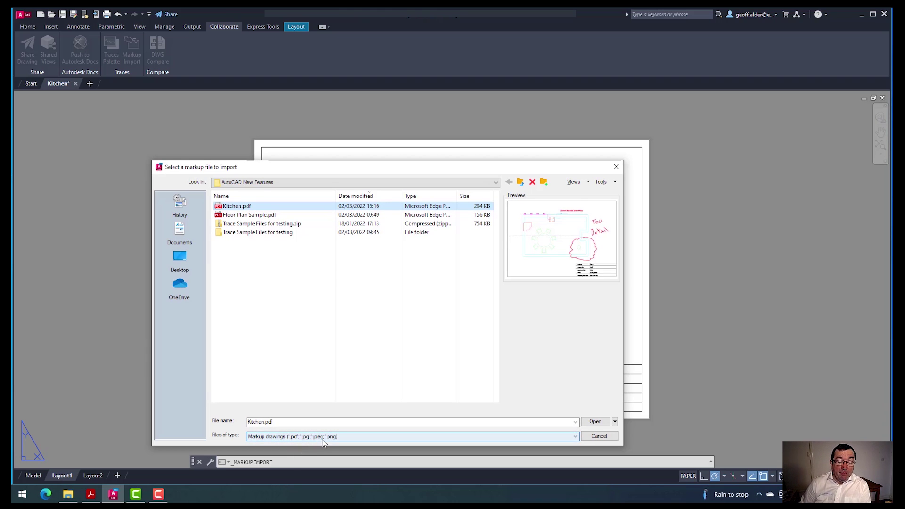
left_click(595, 423)
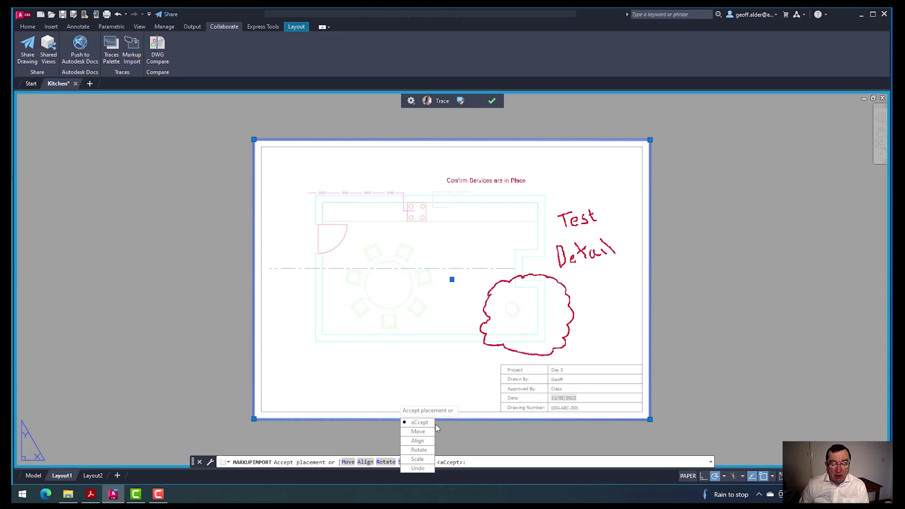
left_click(419, 423)
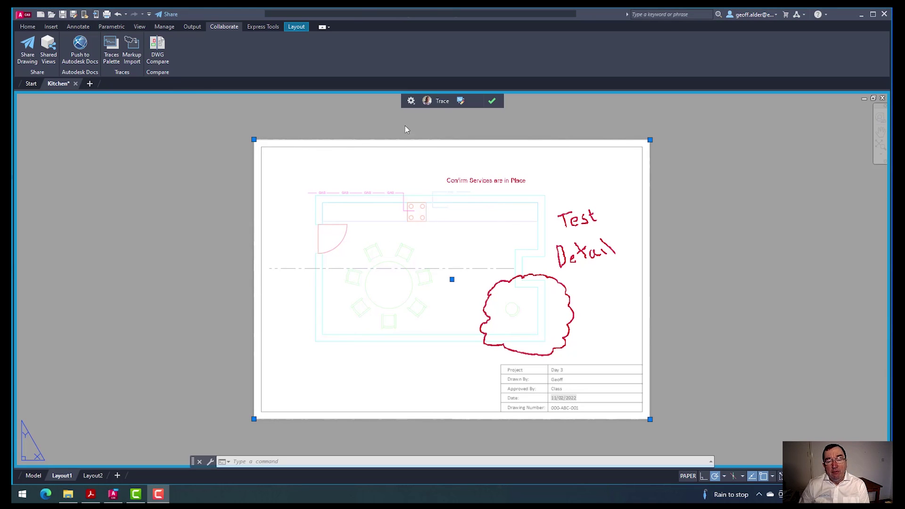
Try the markup's drawing background transparency setting and send the trace behind the drawing.
left_click(411, 102)
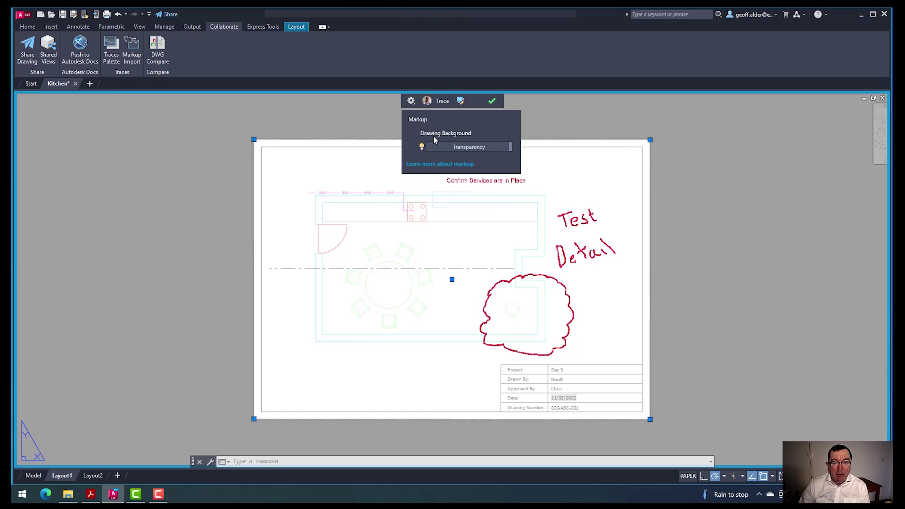
mouse_move(510, 148)
left_mouse_down()
mouse_move(424, 147)
mouse_move(499, 148)
mouse_move(425, 148)
mouse_move(511, 160)
mouse_move(422, 162)
mouse_move(501, 164)
mouse_move(402, 159)
mouse_move(516, 162)
left_mouse_up()
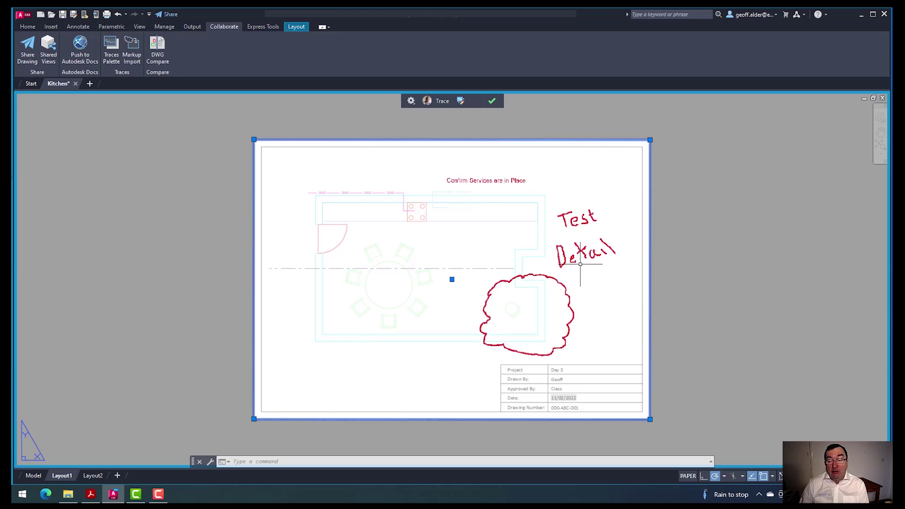
left_click(461, 104)
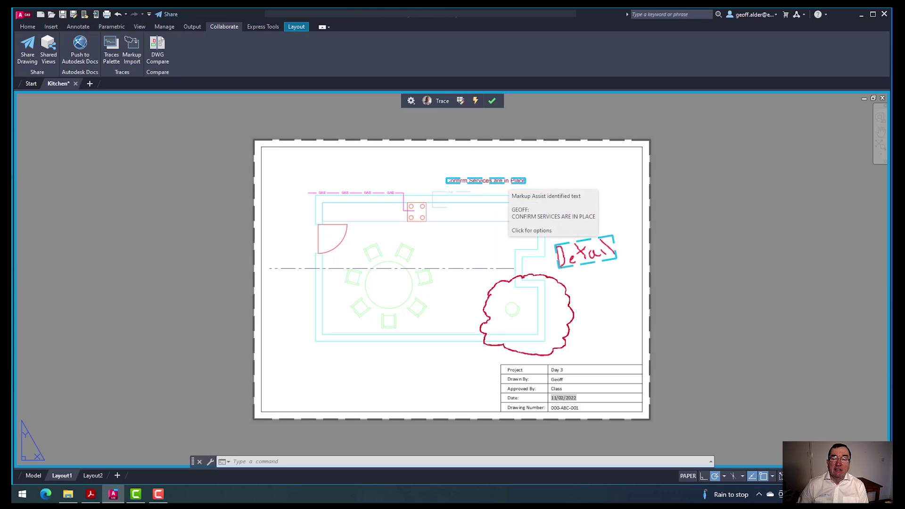
Edit the red note's Markup Assist text, removing the reviewer's name and blank line to leave only CONFIRM SERVICES ARE IN PLACE.
left_click(499, 180)
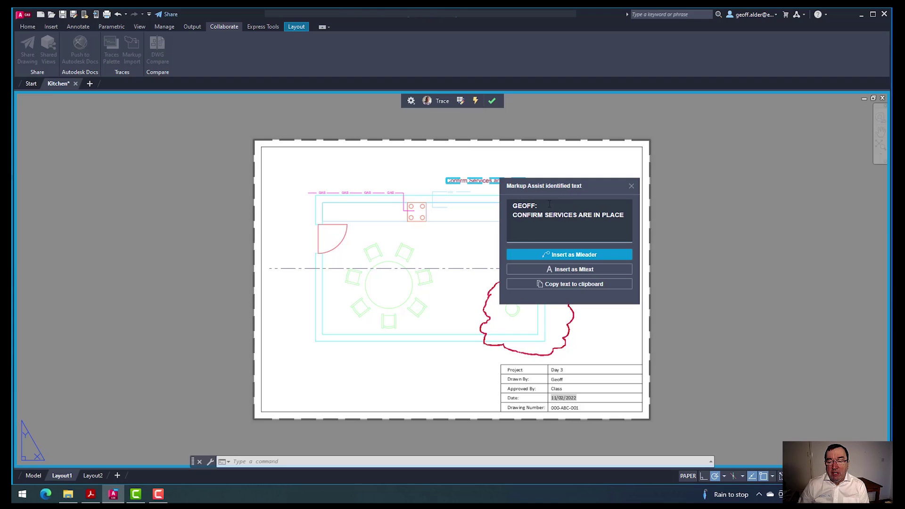
double_click(526, 206)
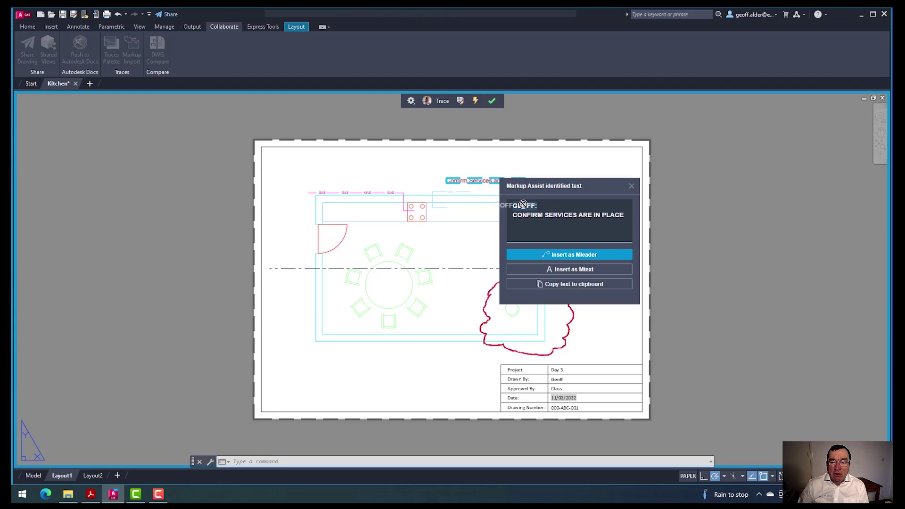
left_click(547, 208)
key("BackSpace")
key("BackSpace")
key("BackSpace")
key("BackSpace")
key("BackSpace")
key("BackSpace")
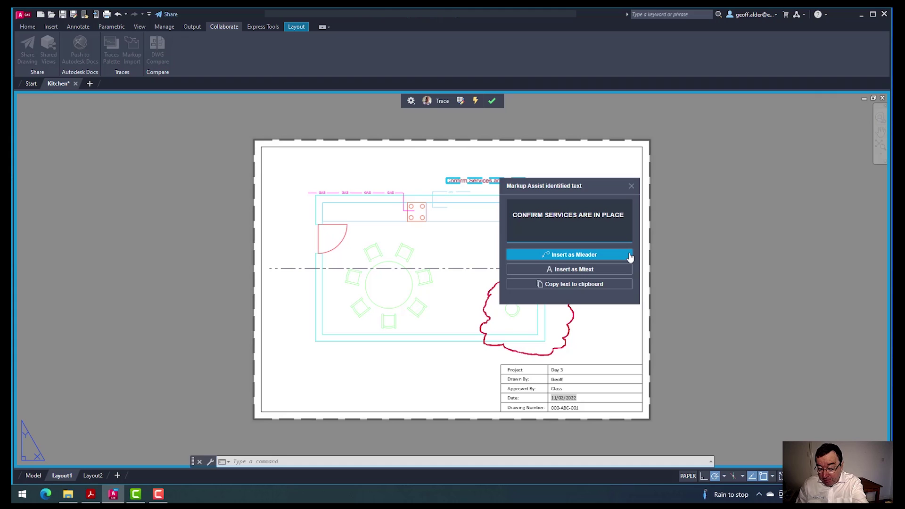
key("Delete")
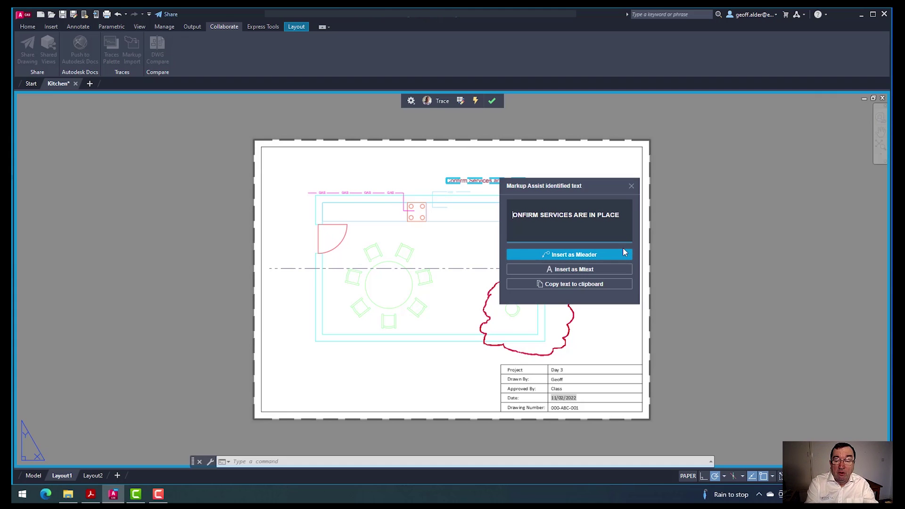
type("C")
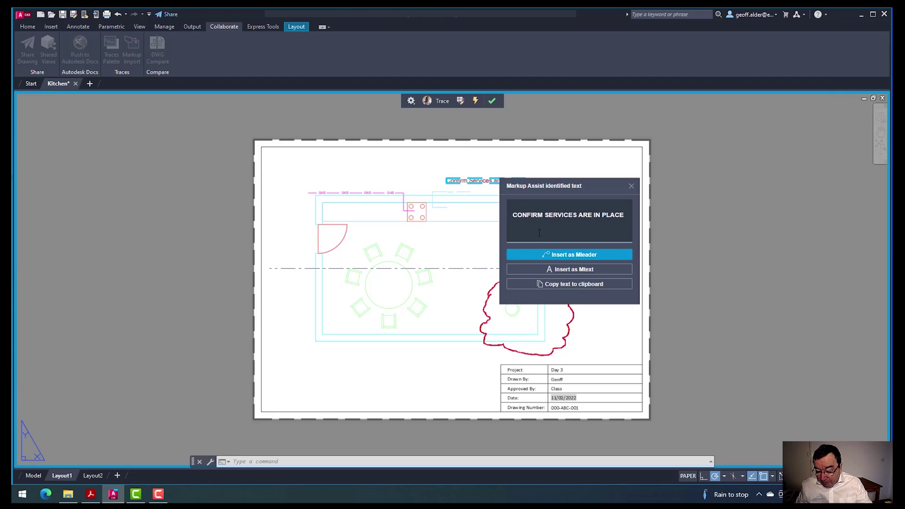
key("BackSpace")
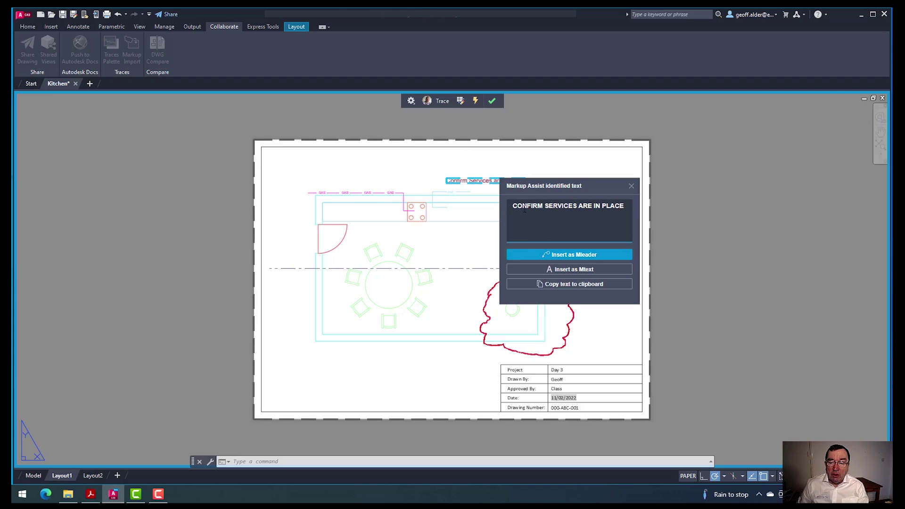
left_click(616, 282)
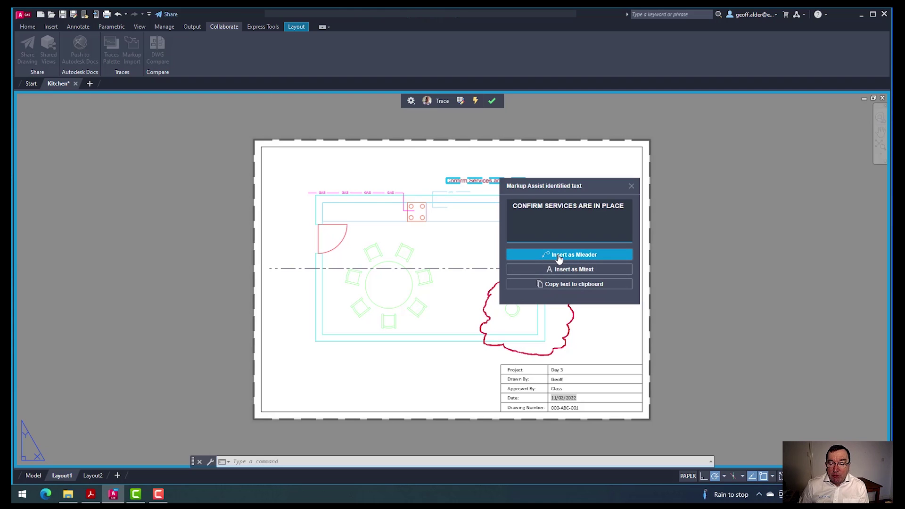
Insert the edited note as an Mleader pointing to the gas line's corner, with its text above the red markup note.
left_click(559, 256)
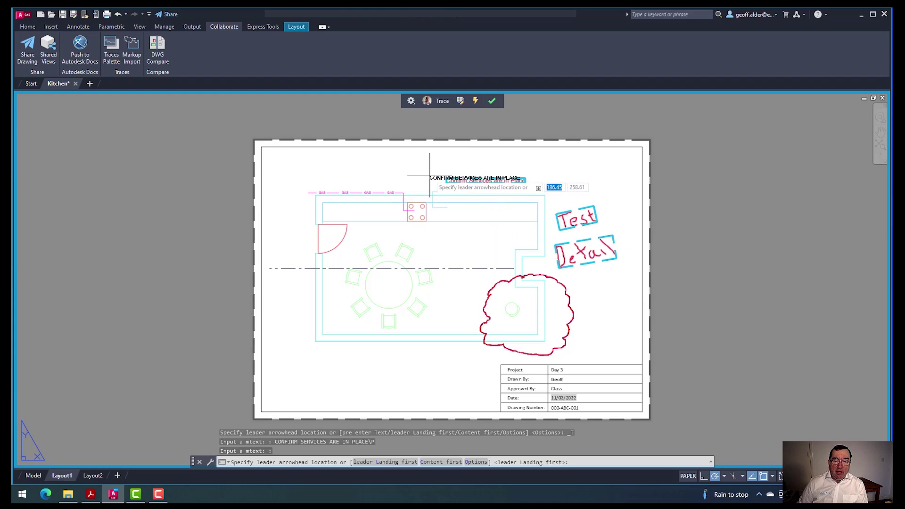
left_click(383, 190)
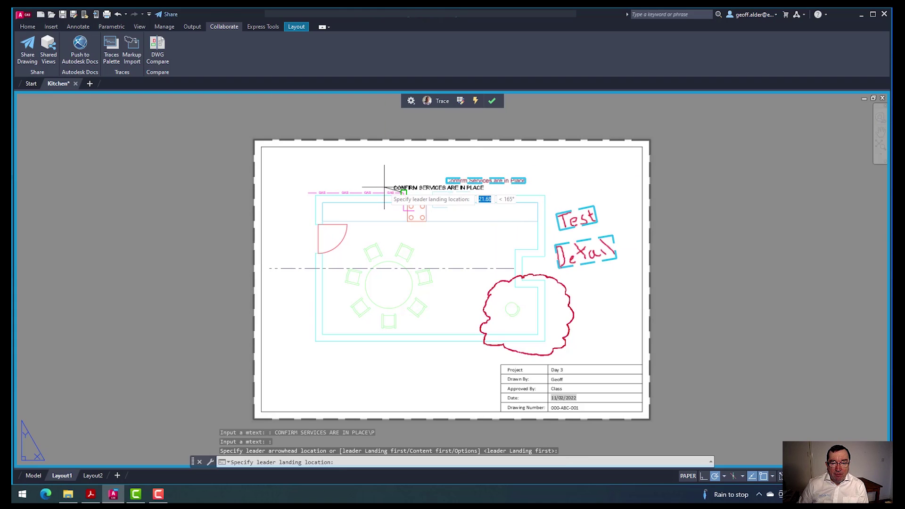
left_click(428, 167)
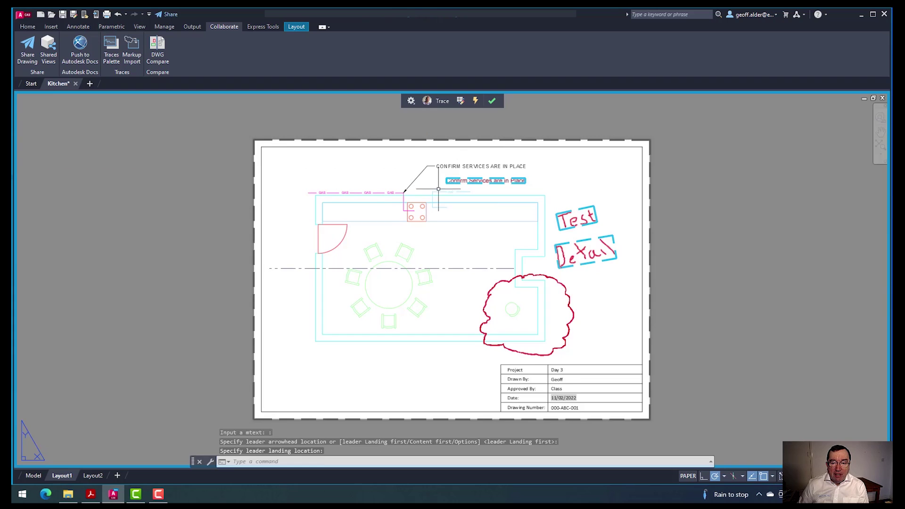
Insert the handwritten Test markup as Mtext below the handwritten notes, beside the revision cloud.
scroll(441, 195, "up", 5)
middle_click_drag(440, 195, 496, 275)
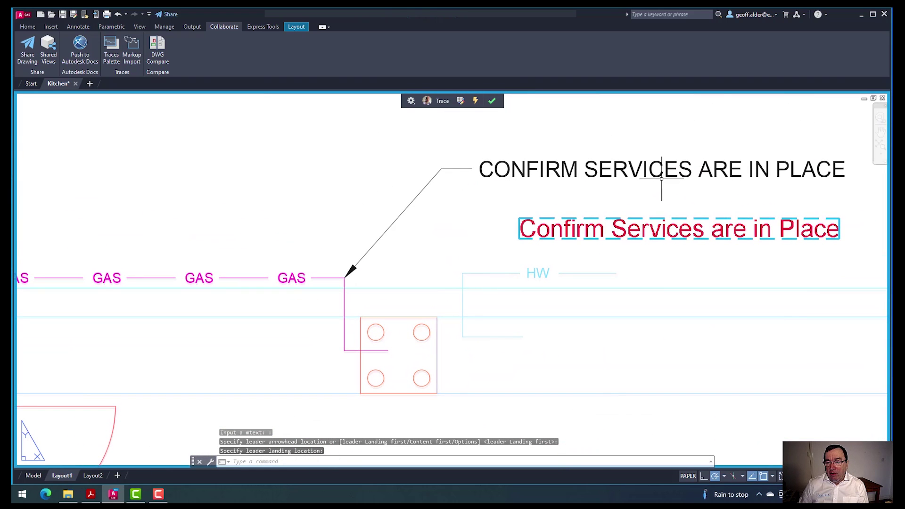
scroll(457, 299, "down", 4)
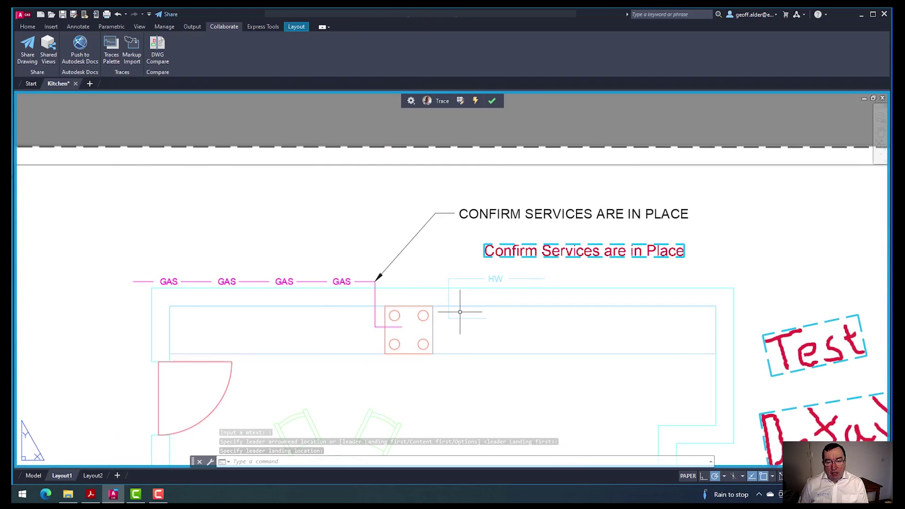
middle_click_drag(484, 341, 390, 239)
scroll(460, 242, "down", 3)
middle_click_drag(460, 242, 460, 237)
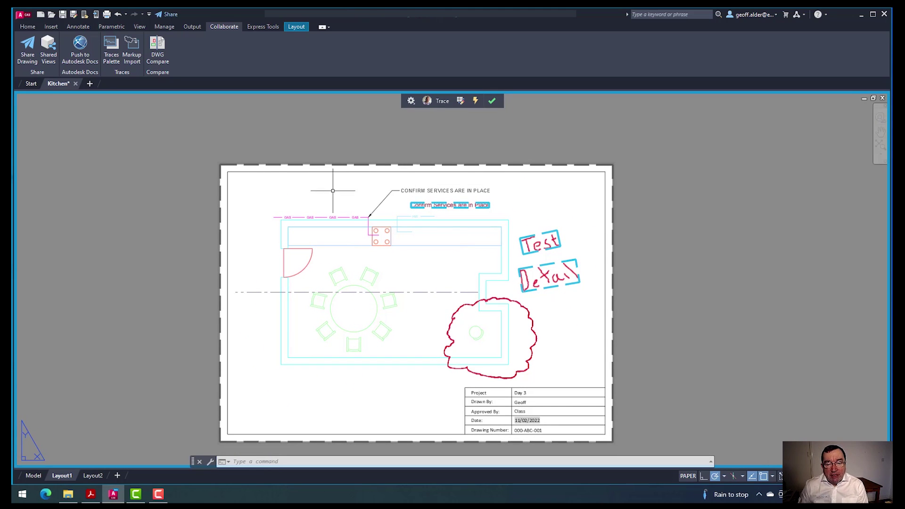
middle_click_drag(424, 282, 418, 274)
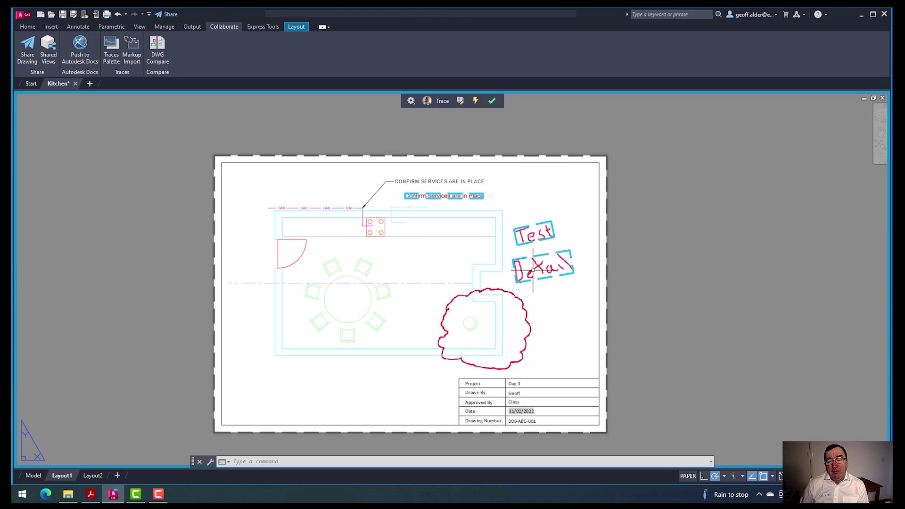
left_click(546, 215)
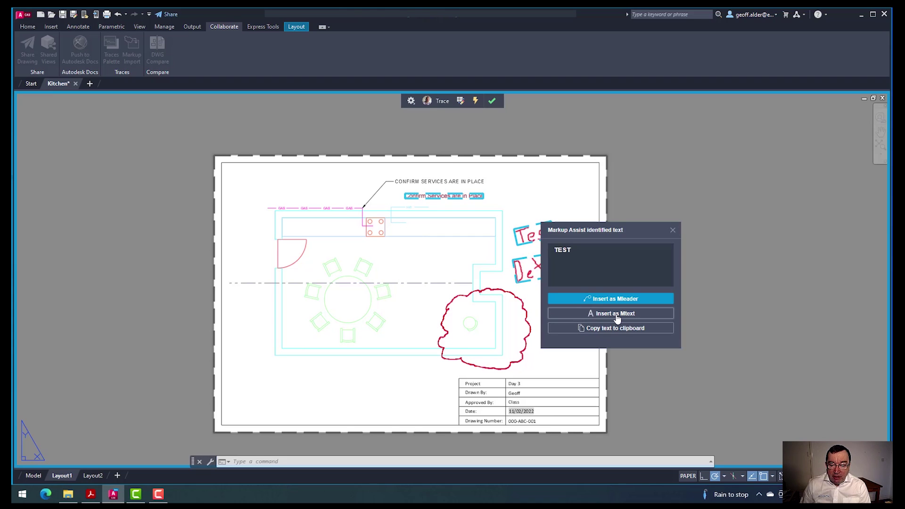
left_click_drag(635, 231, 683, 288)
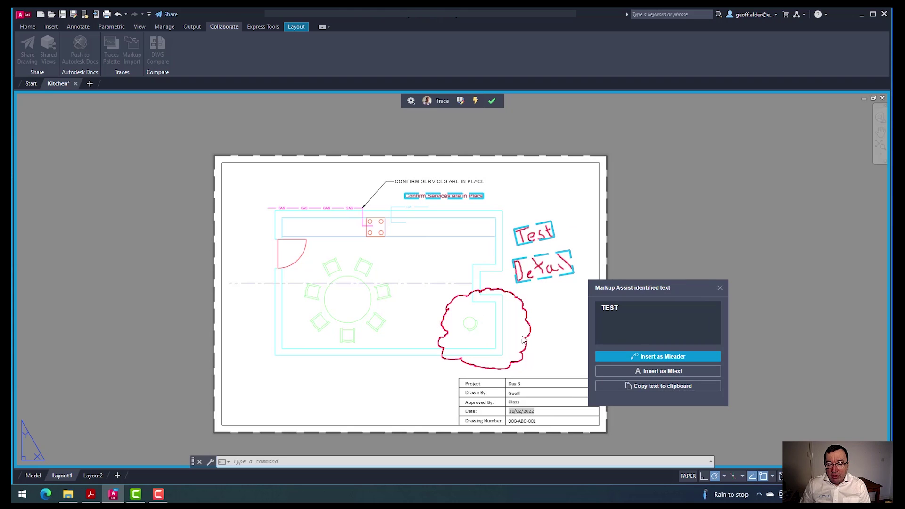
left_click_drag(675, 284, 673, 237)
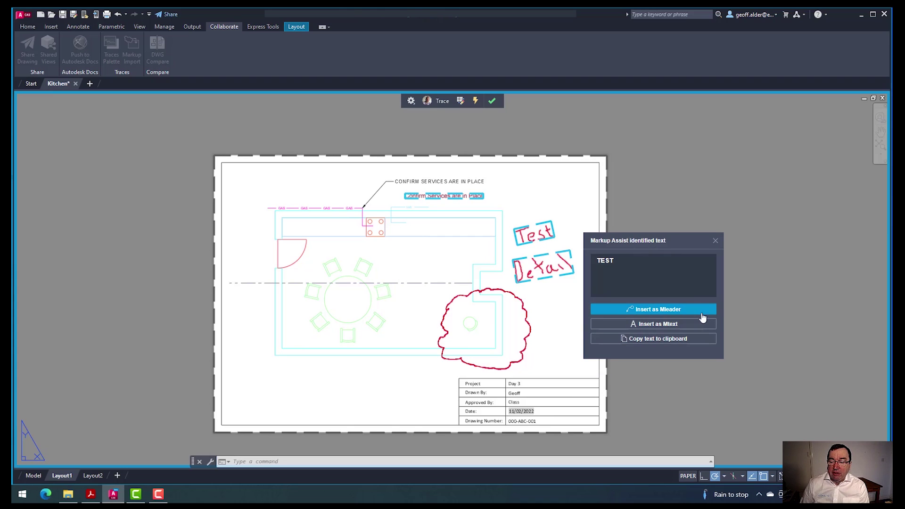
left_click(646, 328)
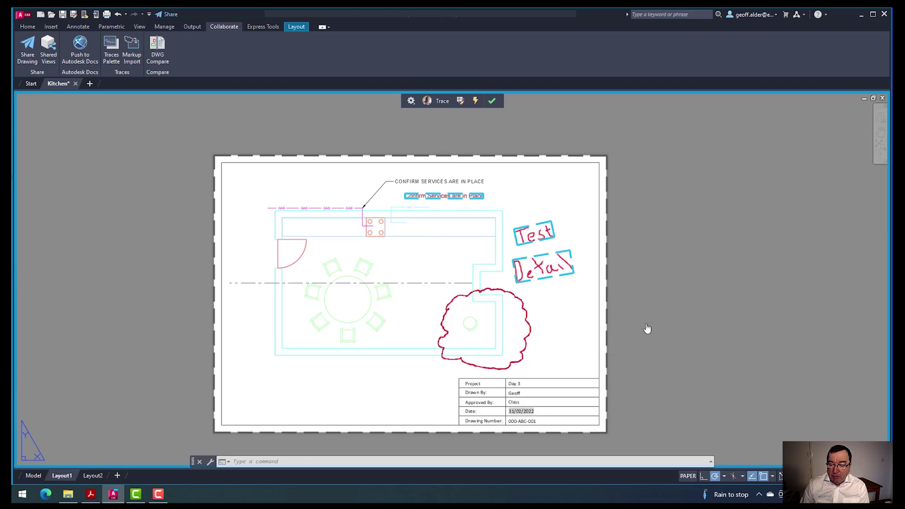
left_click(542, 300)
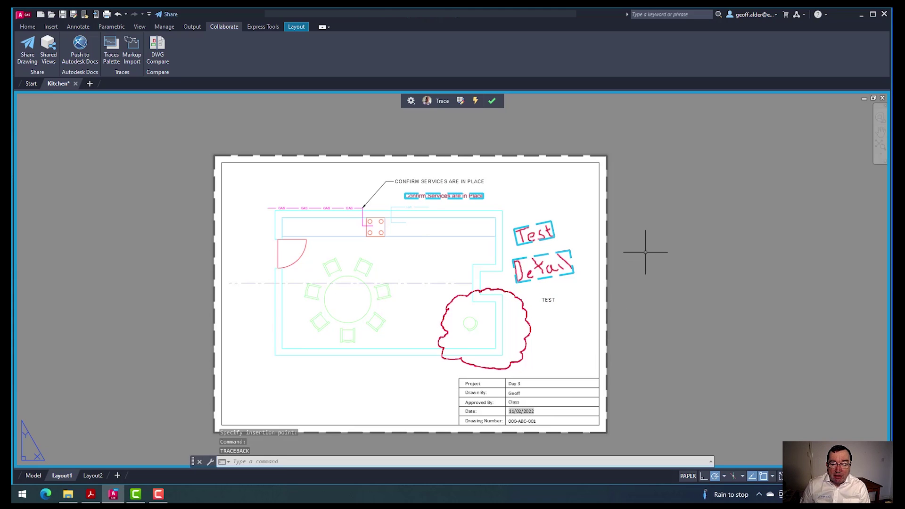
Enlarge the text frame of the TEST note beside the revision cloud and save the text change.
double_click(549, 299)
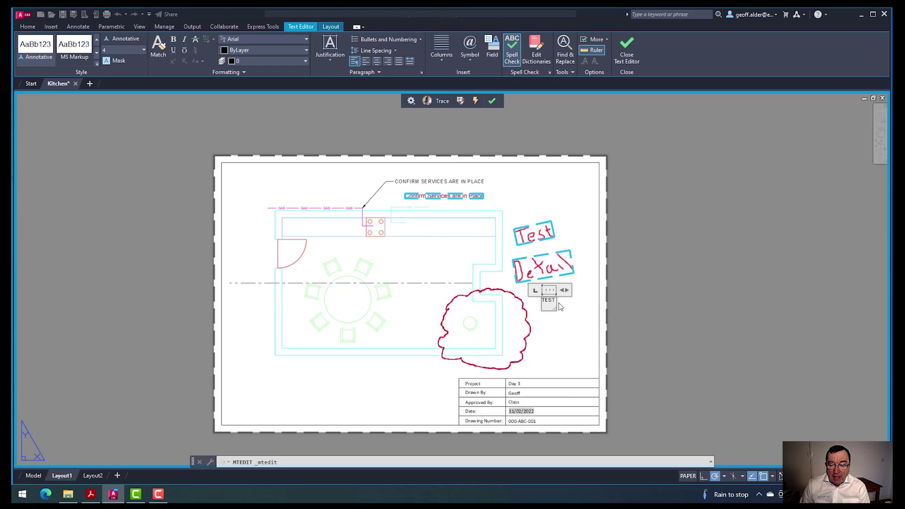
left_click_drag(555, 306, 594, 327)
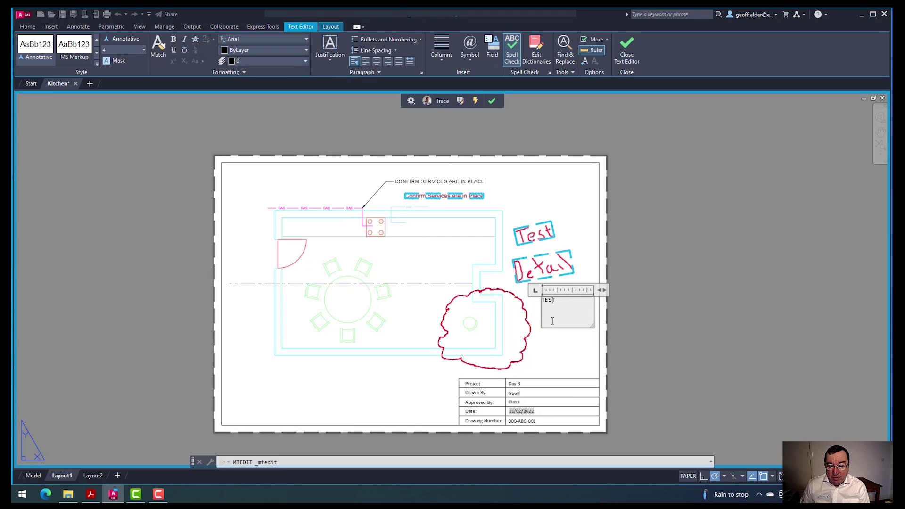
left_click(580, 241)
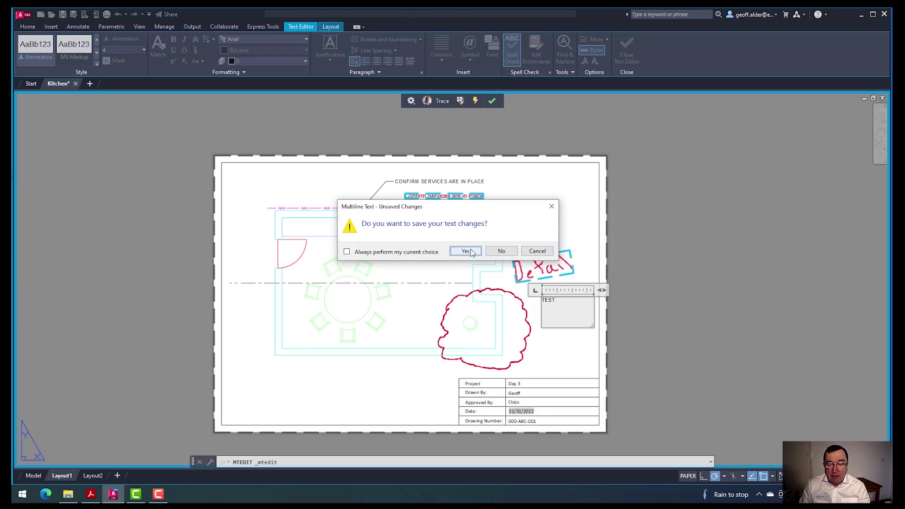
left_click(464, 250)
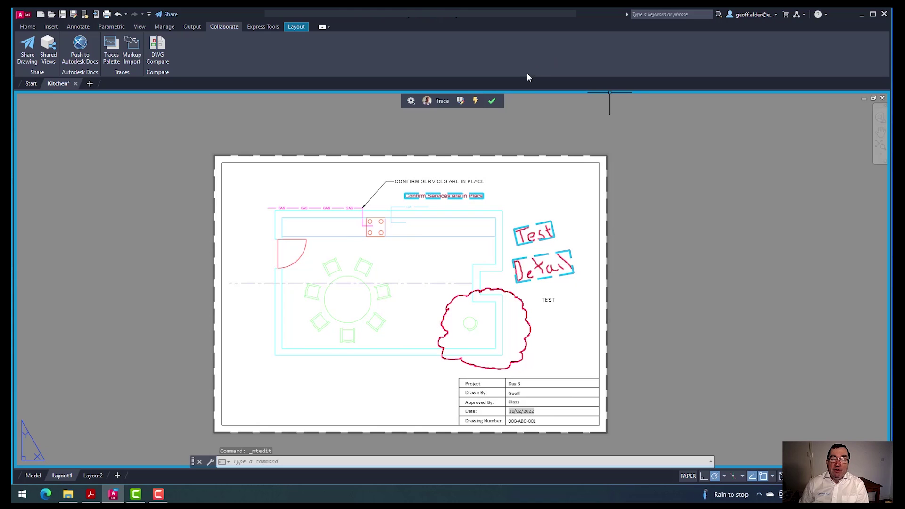
Correct the Markup Assist text of the handwritten Detail markup to DETAIL and copy it to the clipboard.
left_click(476, 101)
left_click(548, 255)
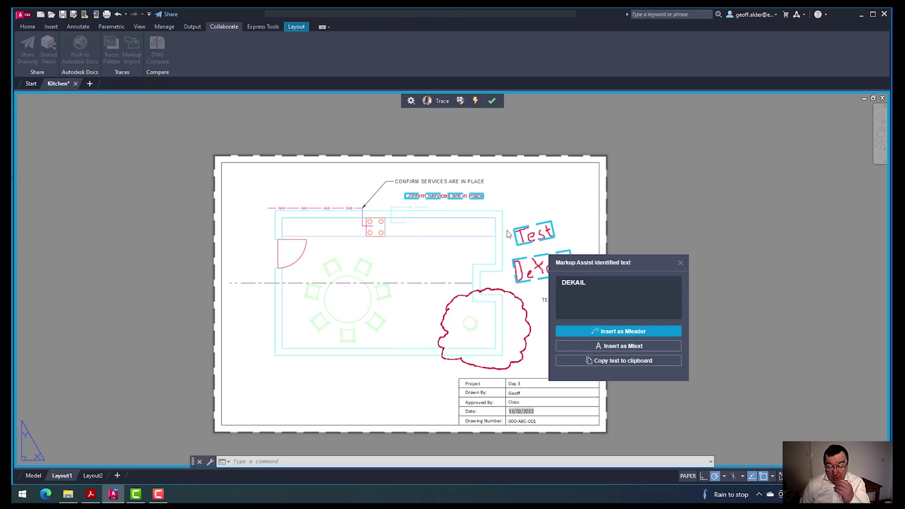
left_click_drag(648, 260, 680, 247)
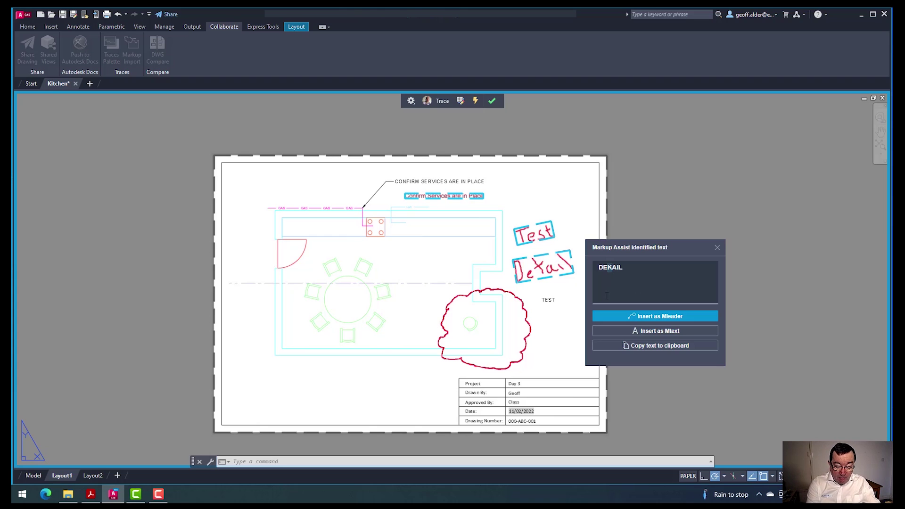
type("T")
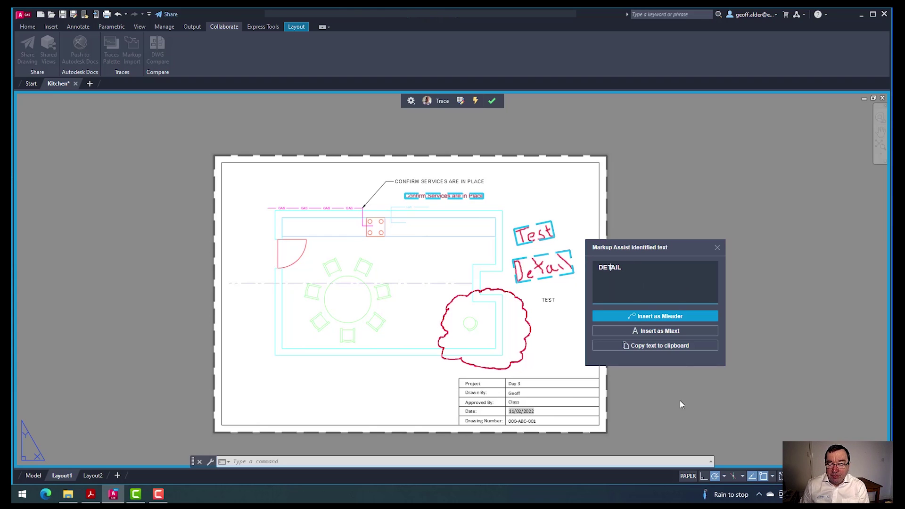
left_click(650, 349)
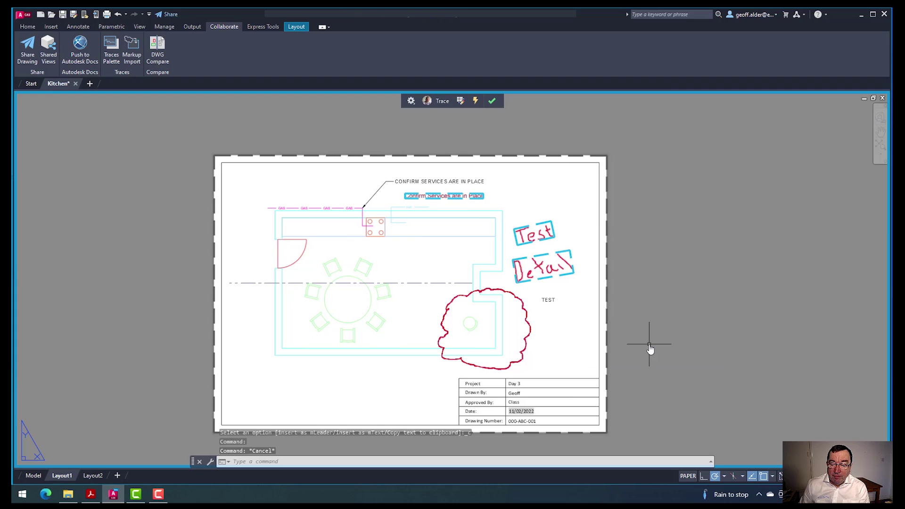
Append the copied word DETAIL after TEST in the existing note, separated by a space, and save the text change.
double_click(554, 301)
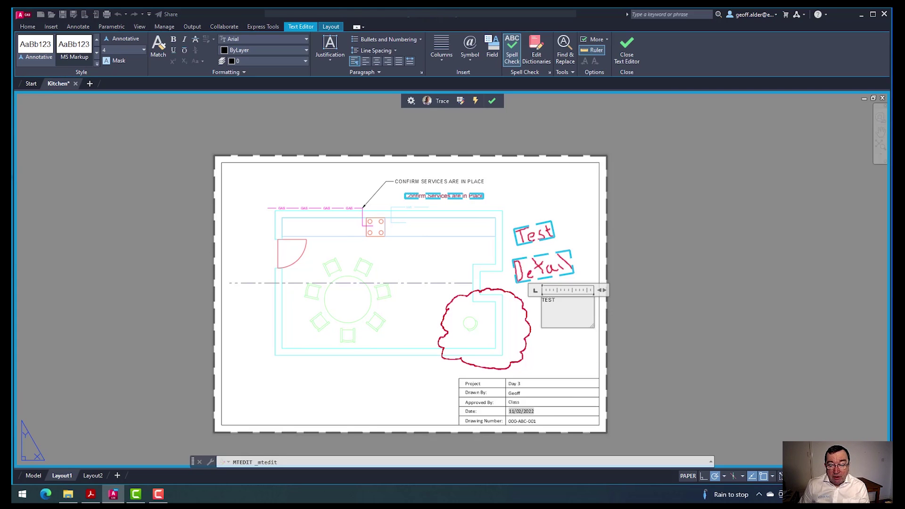
right_click(564, 301)
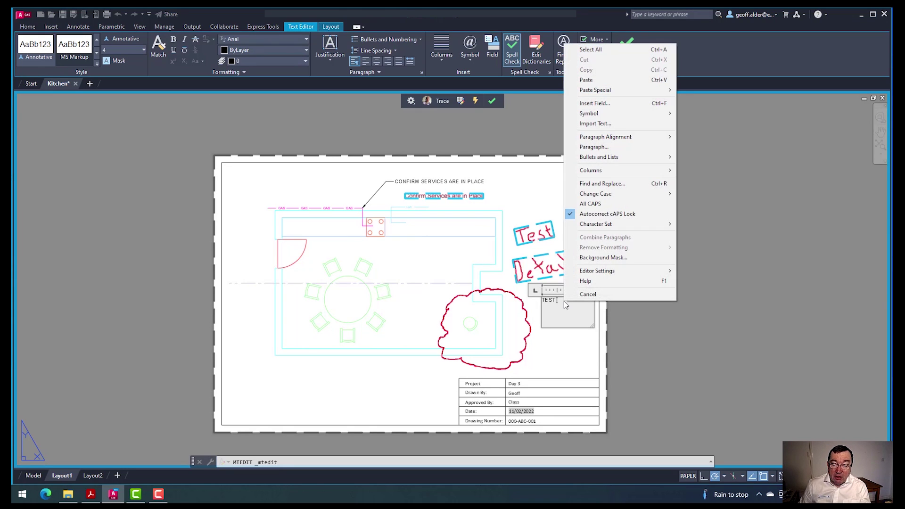
left_click(588, 79)
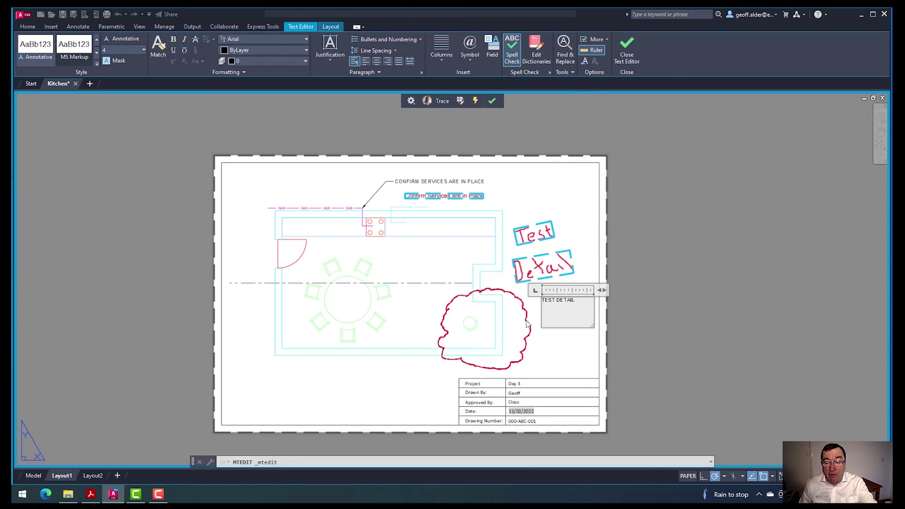
key("Escape")
left_click(468, 251)
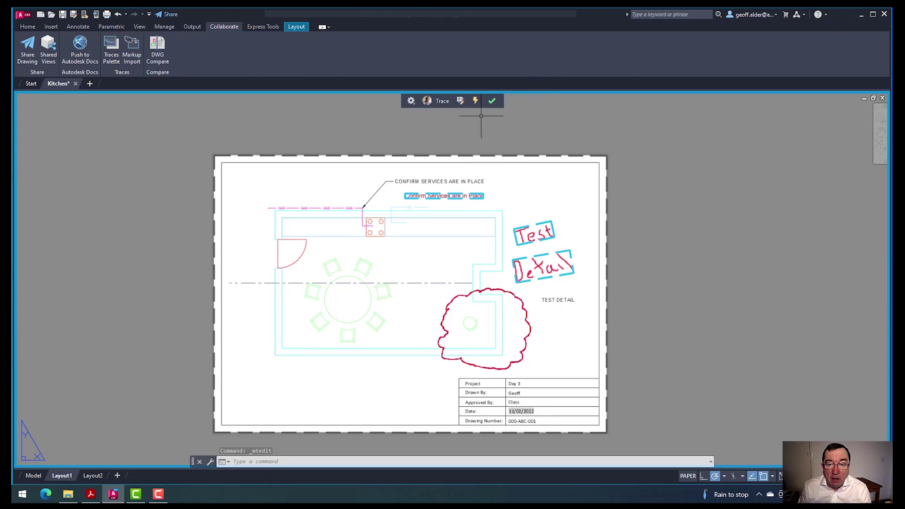
Close the active trace and bring up the details of Trace3 in the Traces palette.
left_click(494, 103)
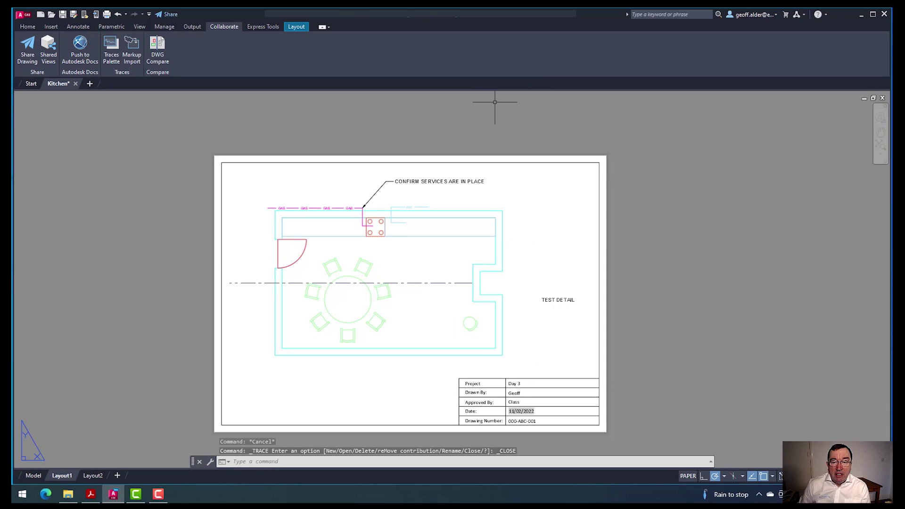
middle_click_drag(632, 163, 651, 162)
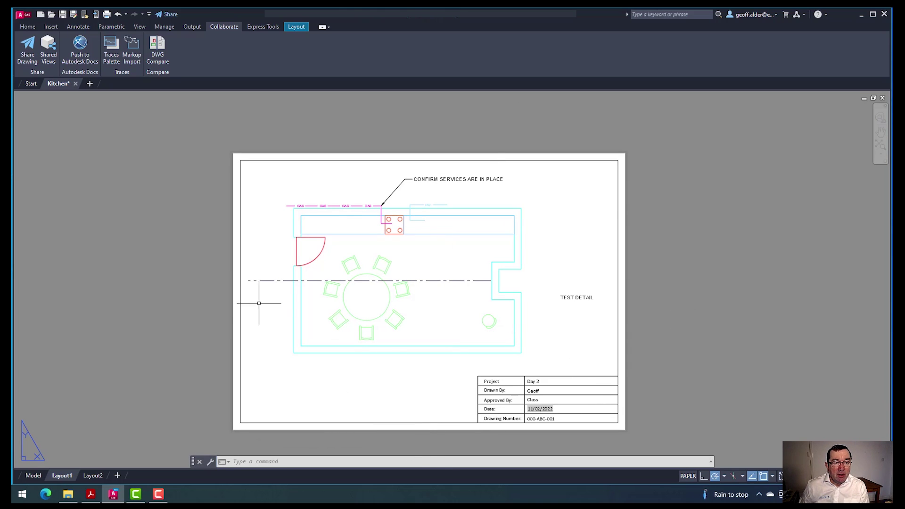
left_click(117, 48)
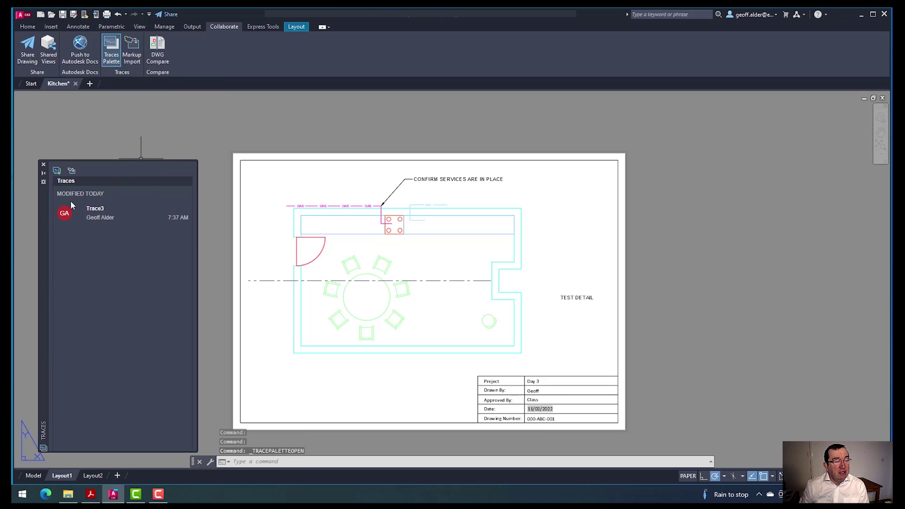
mouse_move(66, 216)
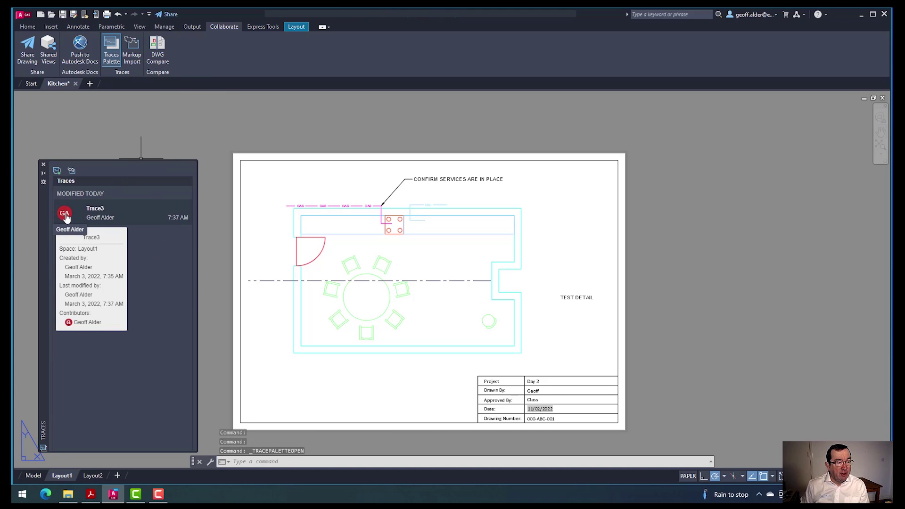
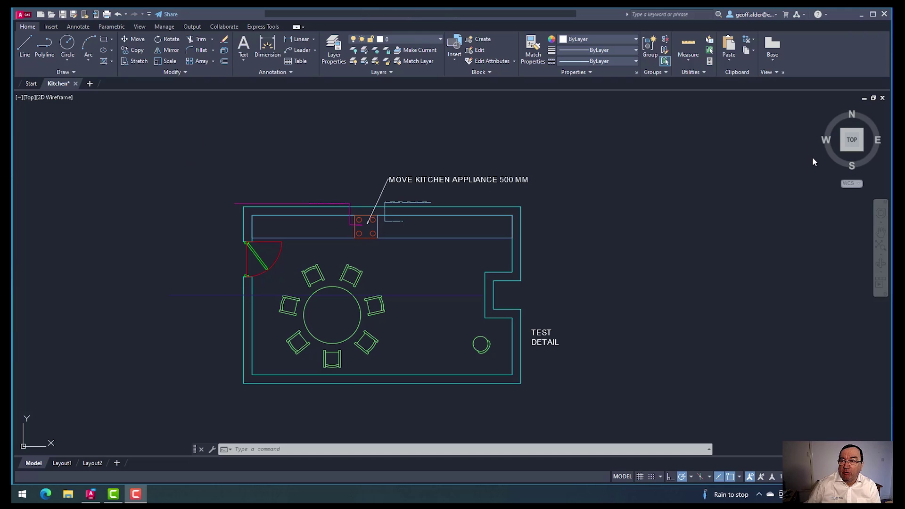
Cut the round table and its chairs with a base point, using the table's centre as the base point.
left_click(752, 41)
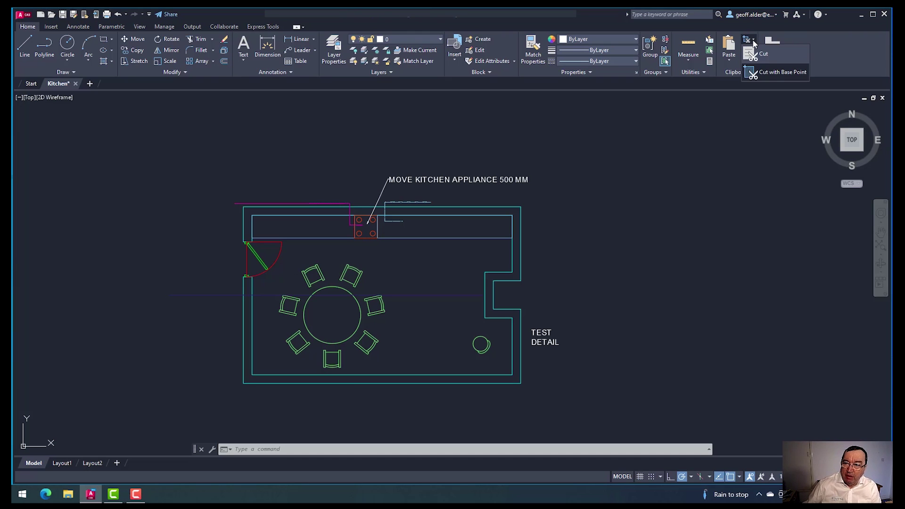
left_click(773, 73)
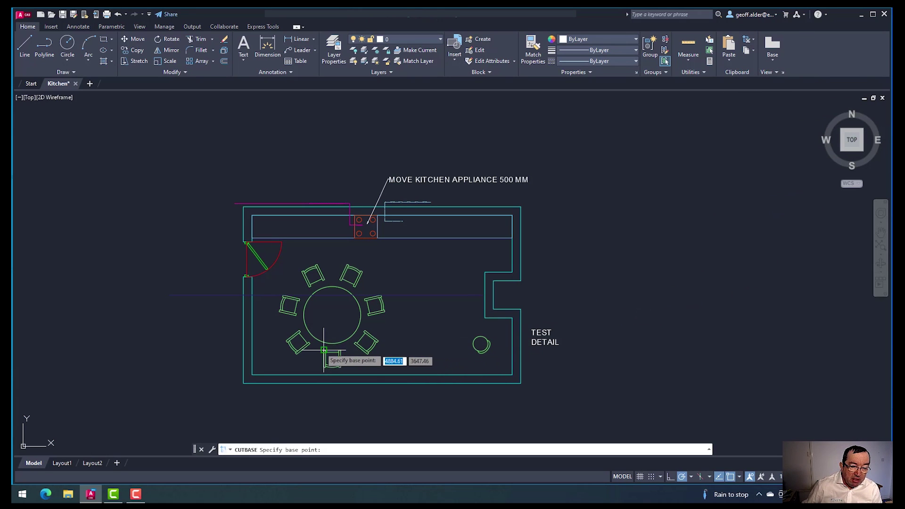
left_click(332, 315)
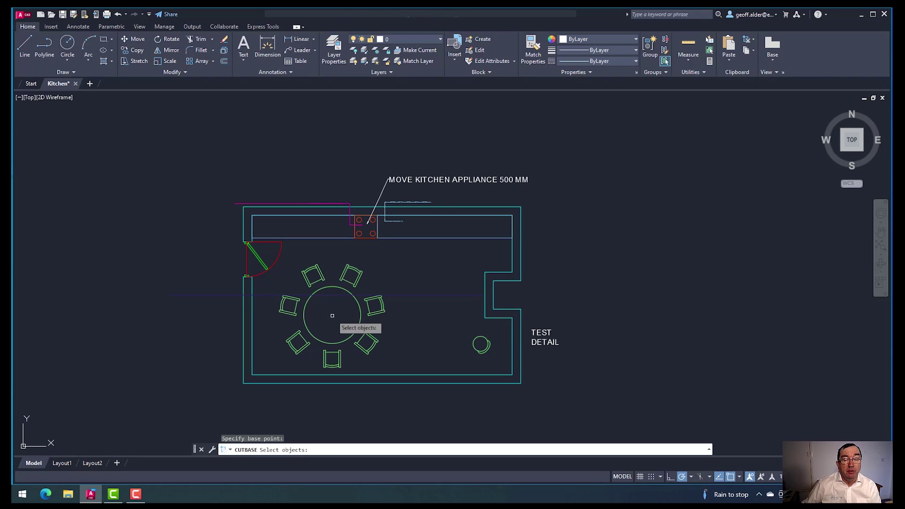
left_click(351, 336)
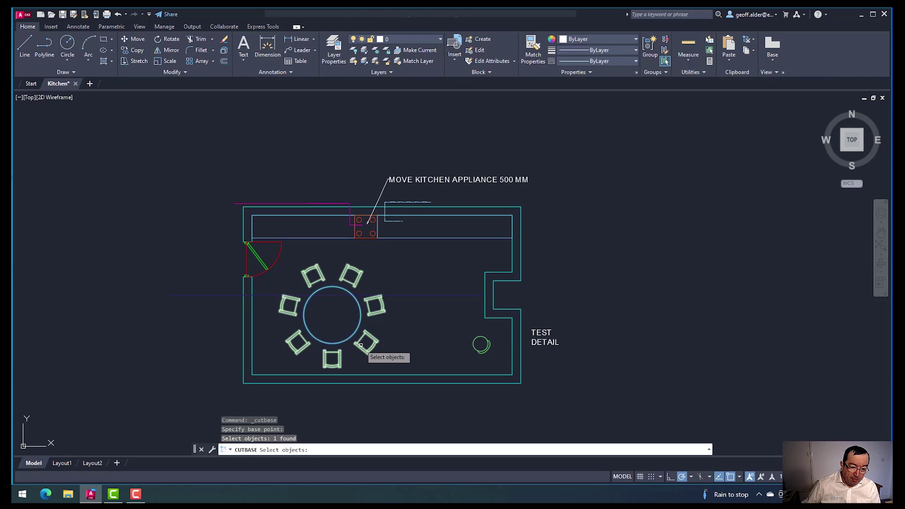
left_click(361, 345)
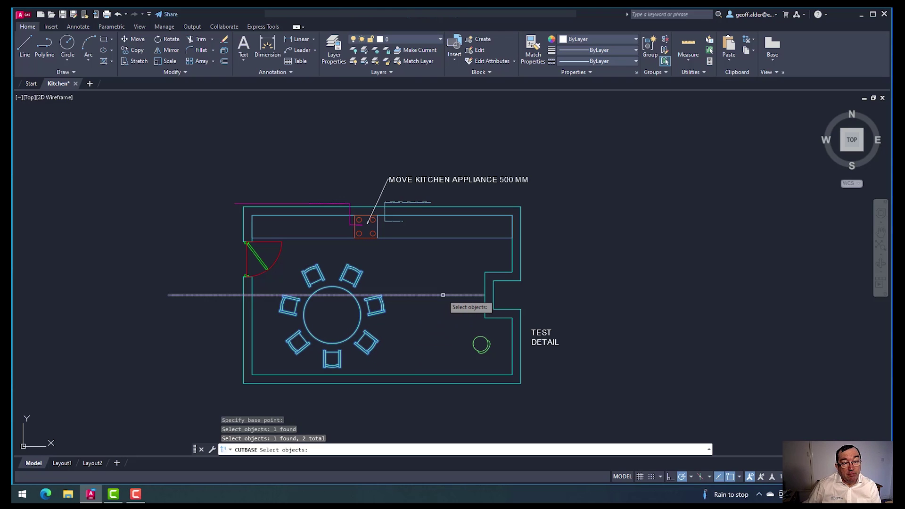
key("Return")
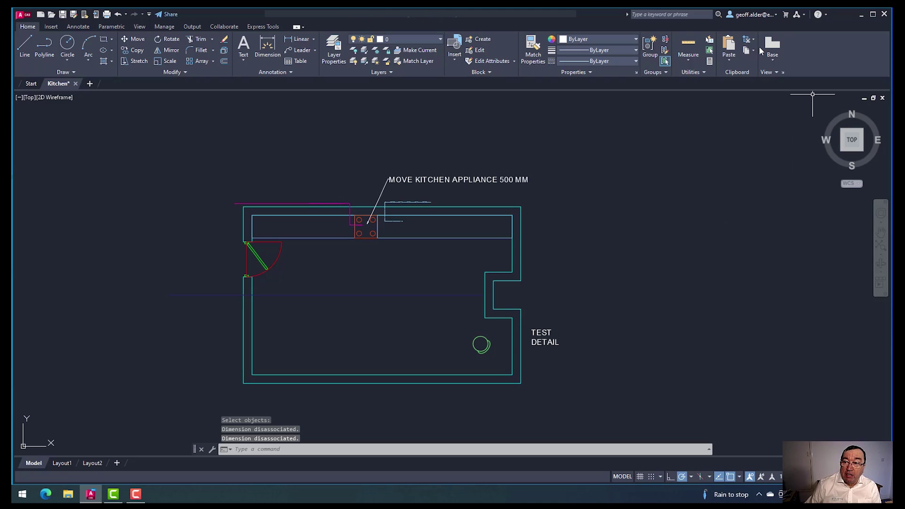
Paste the cut table and chairs by their base point into the empty space east of the kitchen, above the TEST DETAIL note.
mouse_move(631, 259)
middle_mouse_down()
mouse_move(606, 262)
mouse_move(595, 244)
middle_mouse_up()
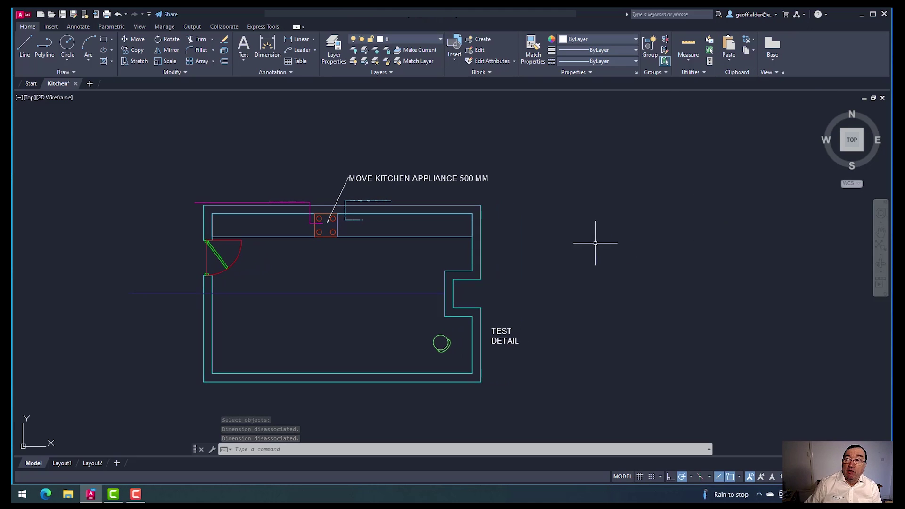
left_click(732, 61)
left_click(740, 77)
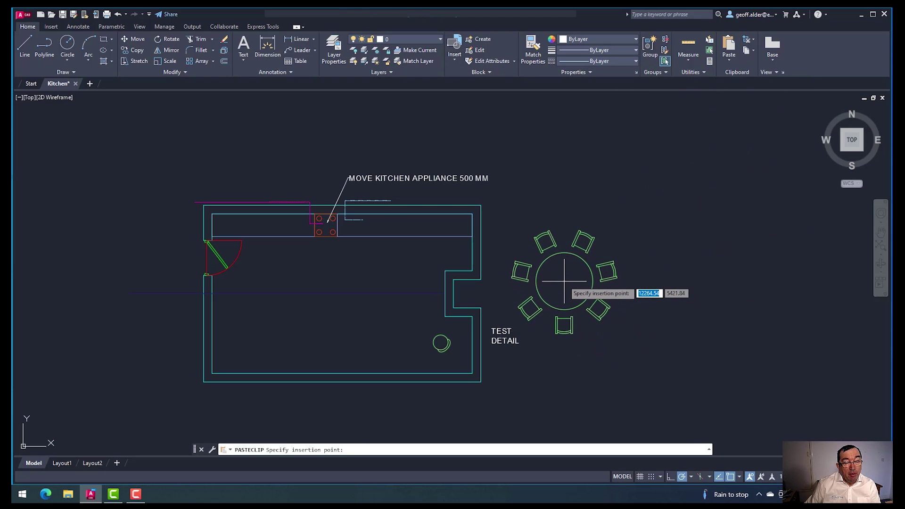
left_click(598, 270)
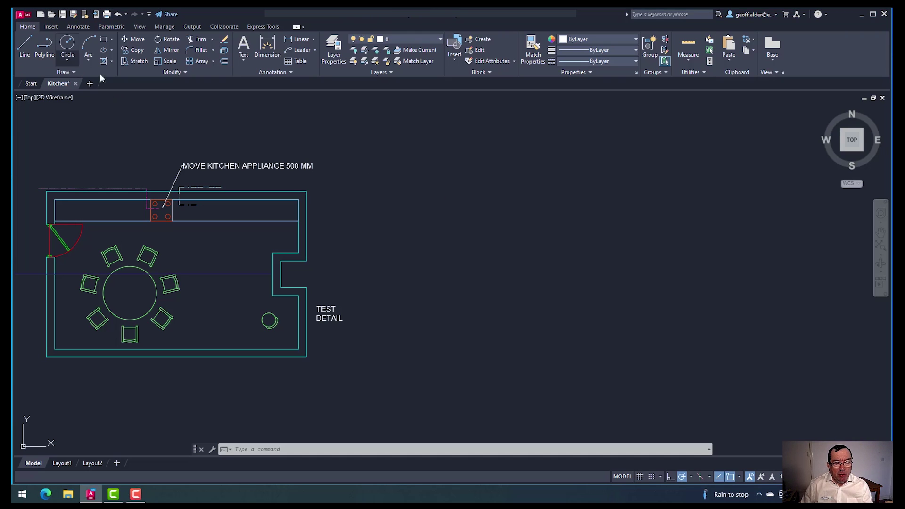
Draw an open four-segment zigzag polyline east of the kitchen, with a first segment about 5606 long.
left_click(45, 43)
left_click(376, 208)
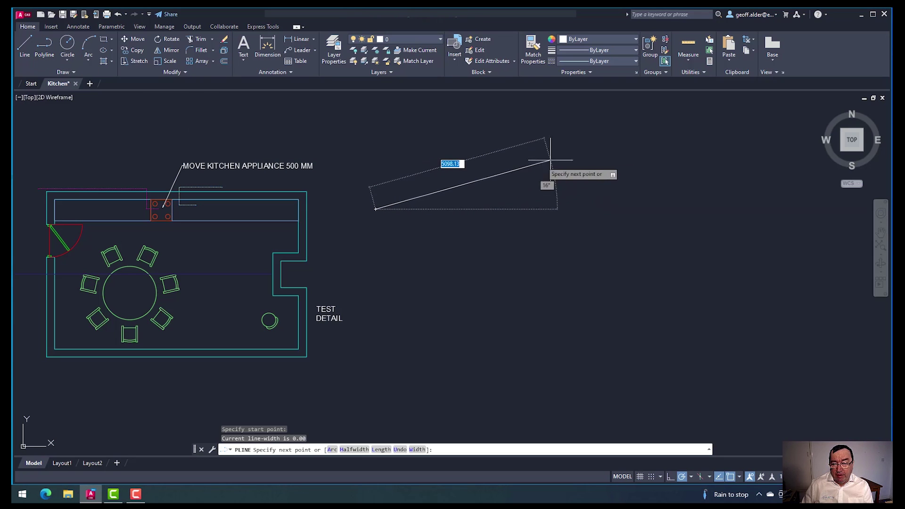
left_click(569, 158)
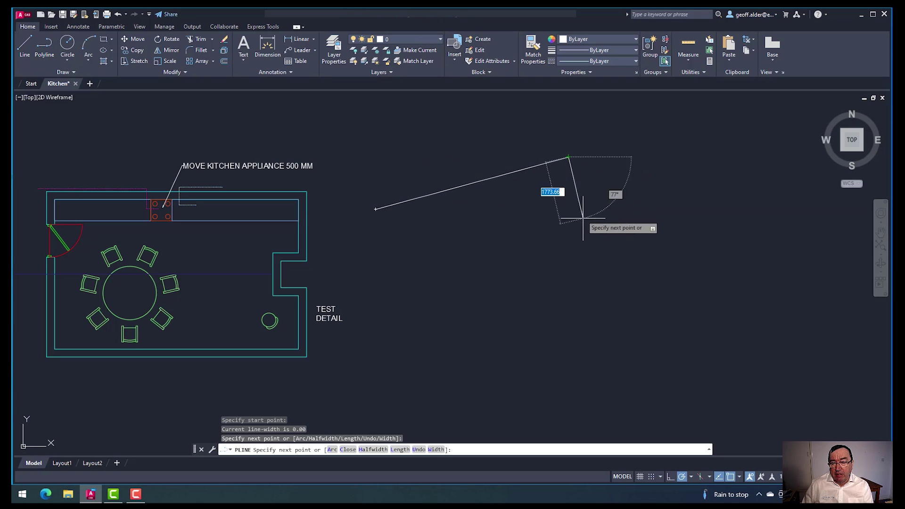
left_click(604, 284)
left_click(716, 234)
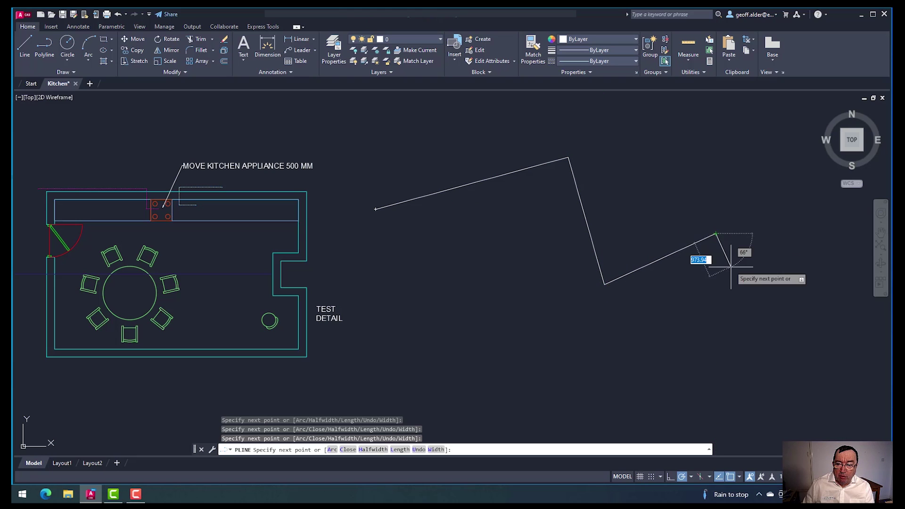
left_click(774, 325)
right_click(775, 325)
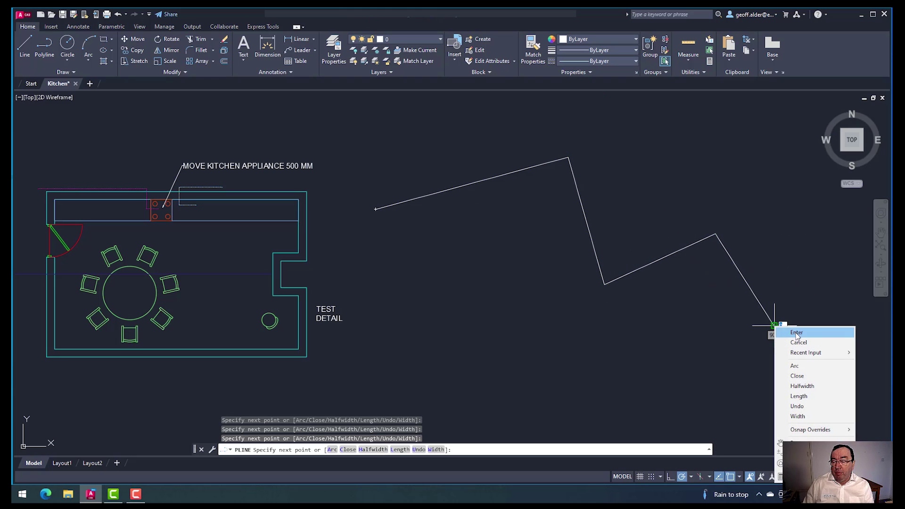
left_click(796, 330)
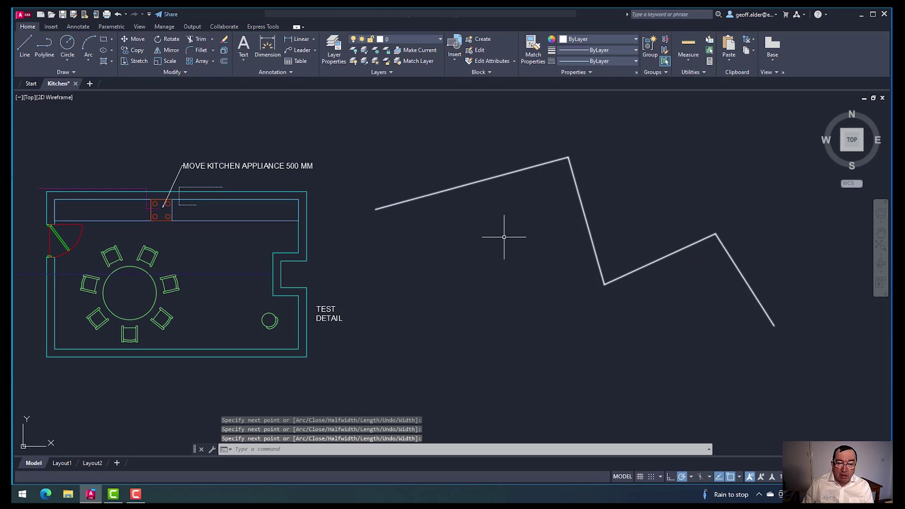
Add a vertex from the polyline's western end grip, placing it above the first segment about a third of the way along.
left_click(377, 207)
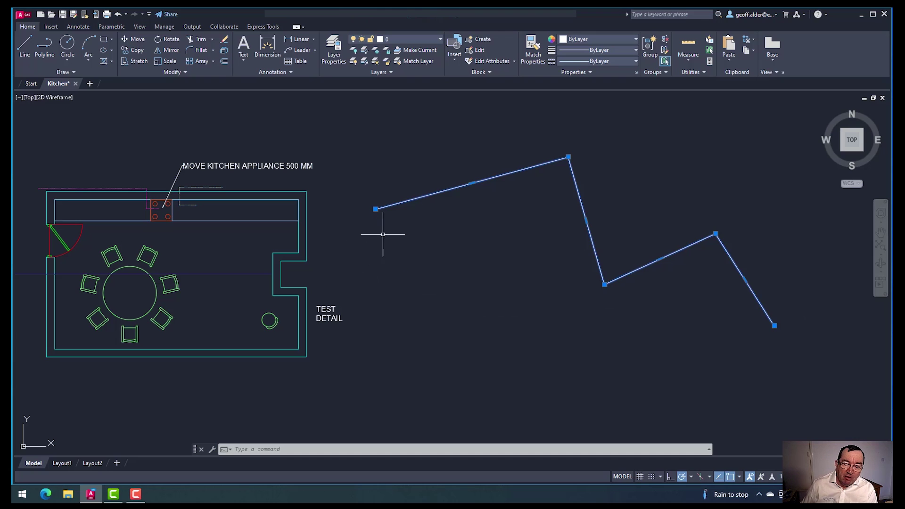
mouse_move(376, 209)
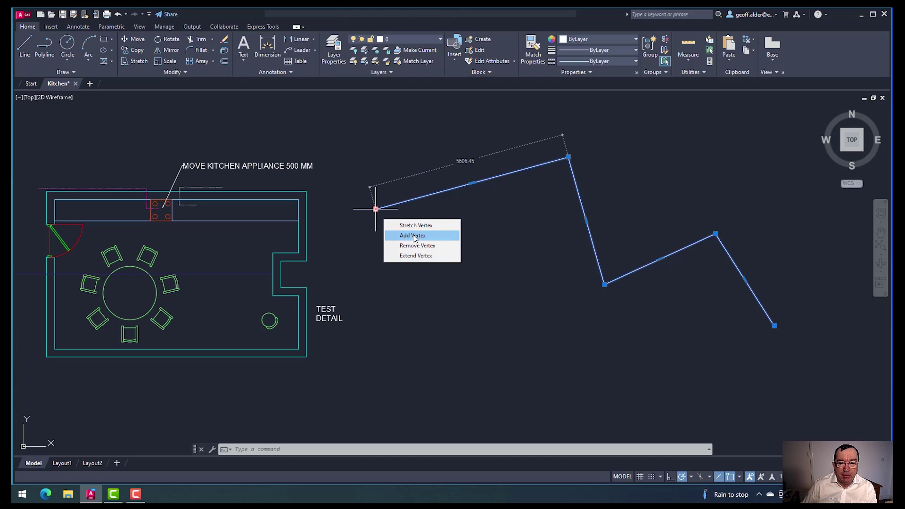
left_click(414, 236)
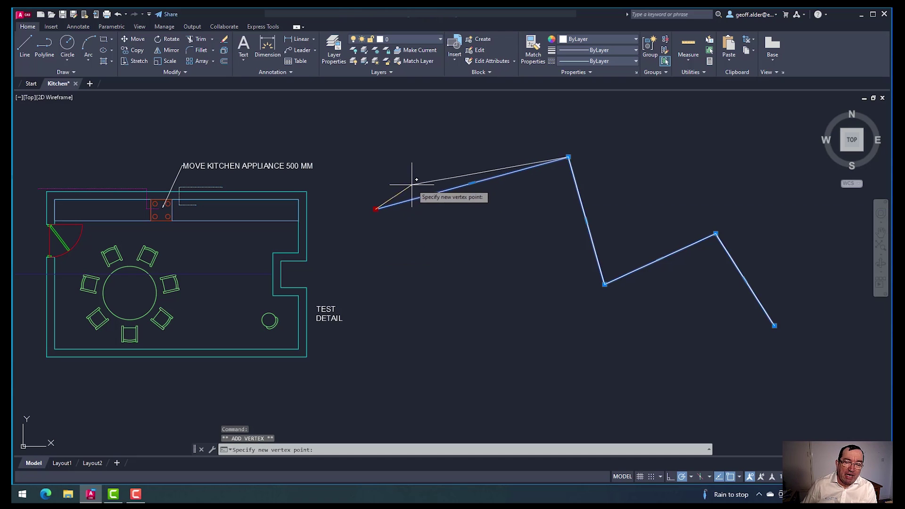
left_click(437, 164)
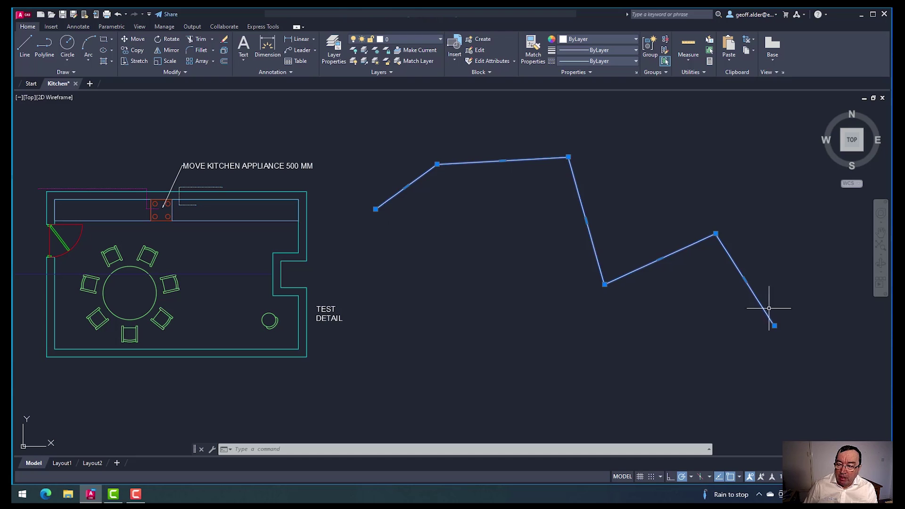
Add a vertex beyond the polyline's eastern end, forming a segment about 2377 long, and use Extend Vertex to continue it westward with another segment.
mouse_move(774, 326)
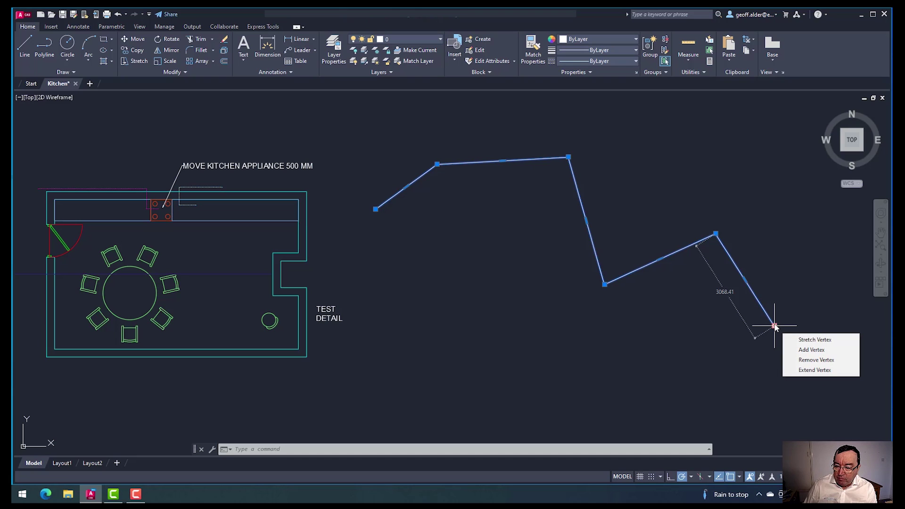
left_click(815, 351)
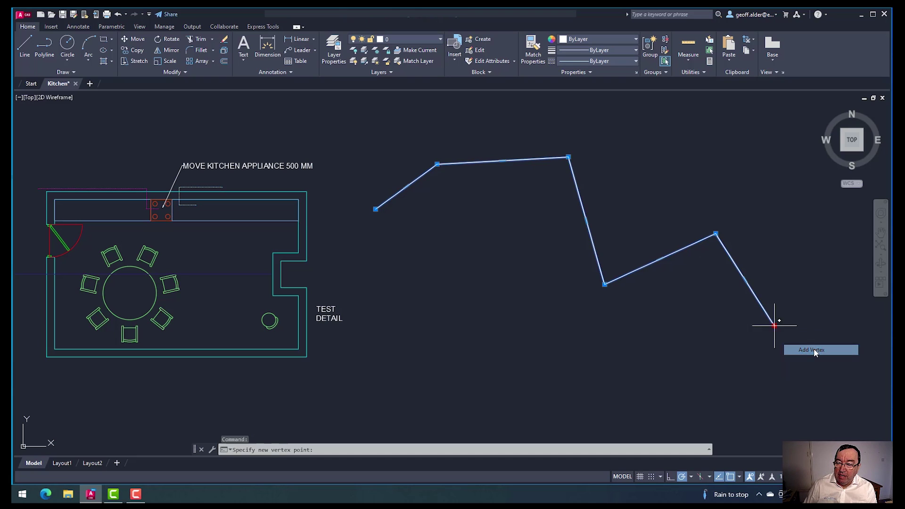
left_click(722, 392)
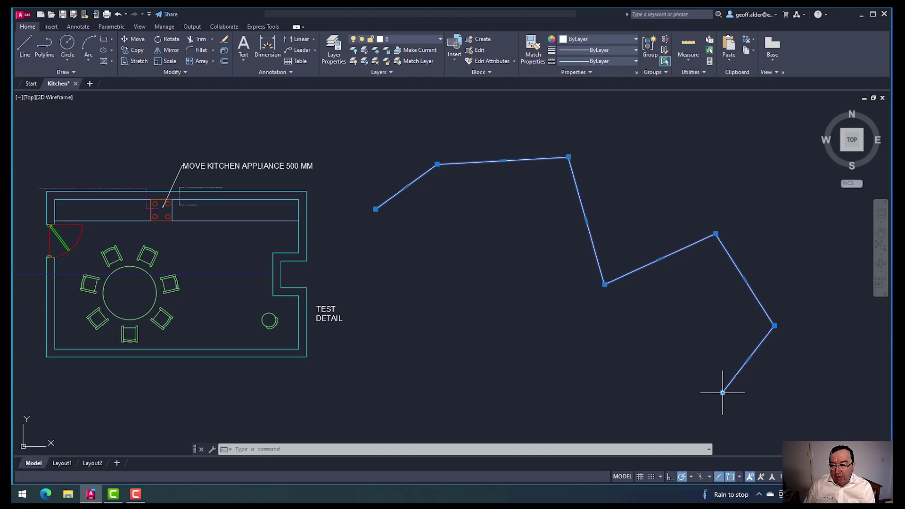
mouse_move(722, 392)
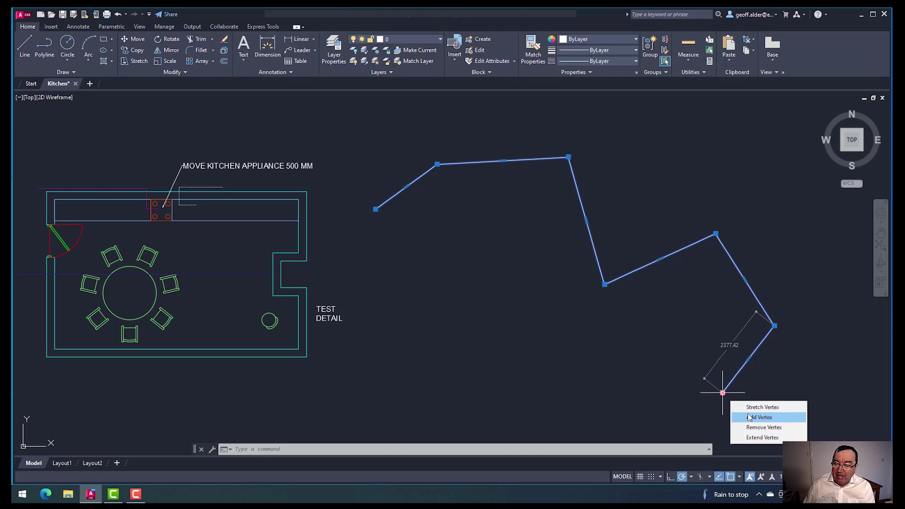
left_click(750, 438)
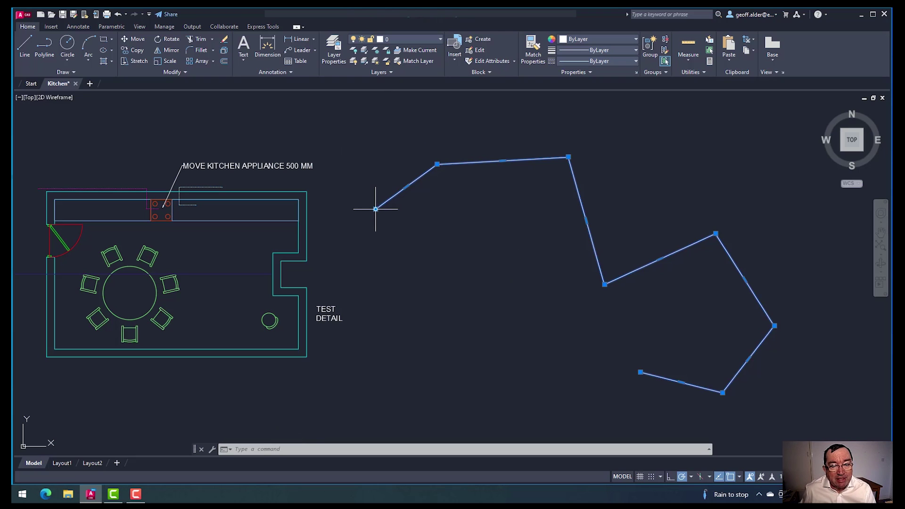
Use Extend Vertex at the polyline's western end to add a new segment ending directly south of that end.
mouse_move(376, 209)
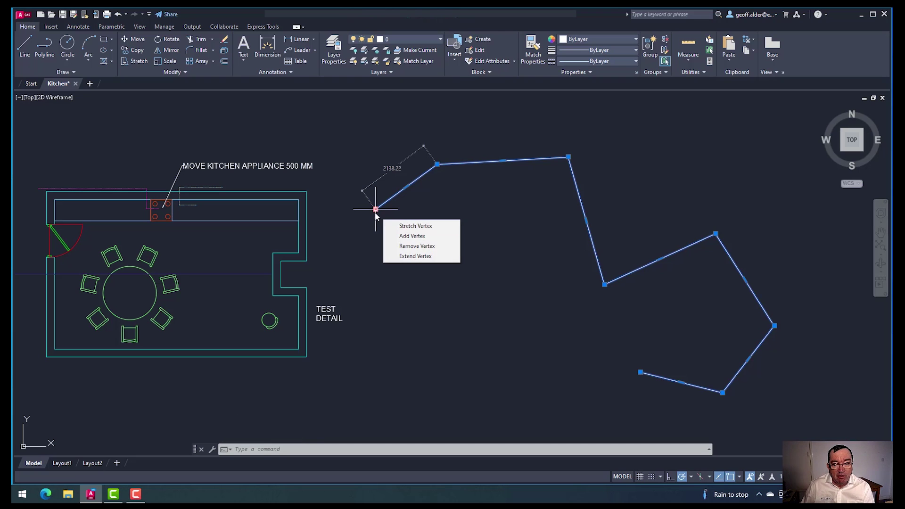
left_click(432, 256)
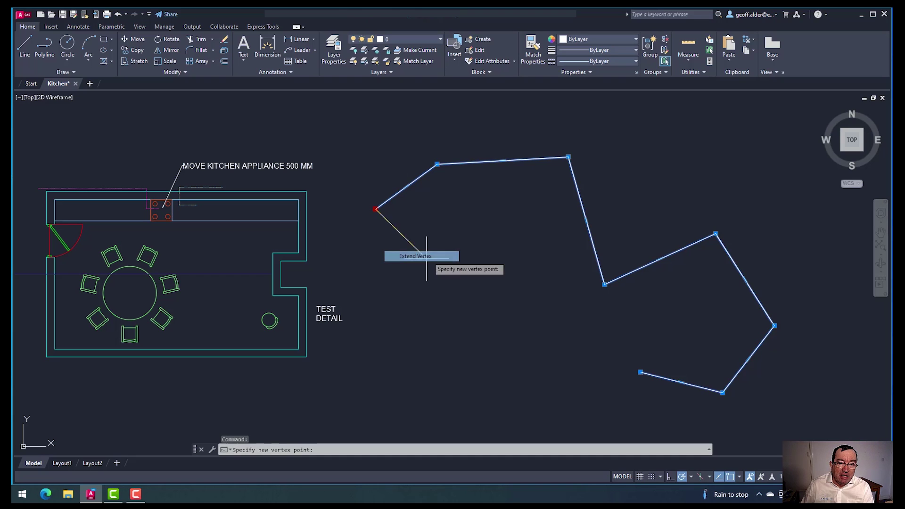
left_click(376, 283)
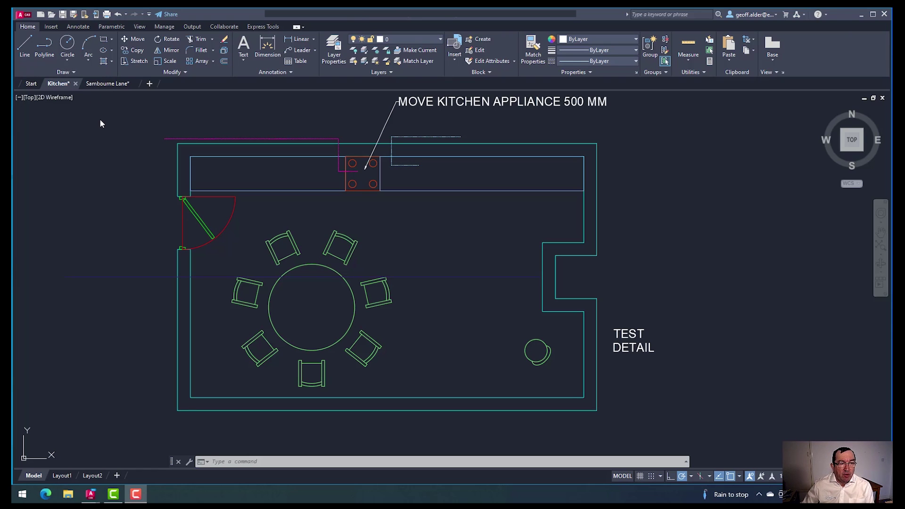
View the Sambourne Lane drawing and return to the Kitchen drawing.
mouse_move(63, 85)
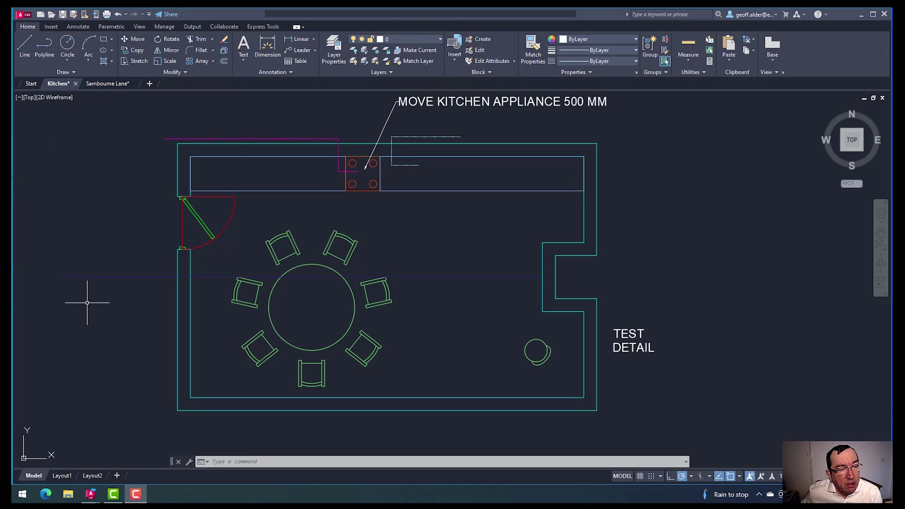
left_click(107, 83)
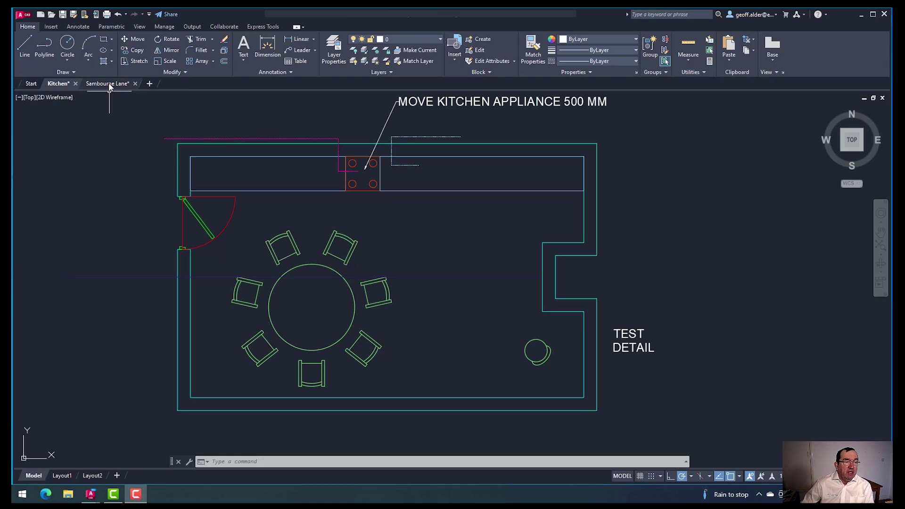
middle_click_drag(723, 316, 747, 340)
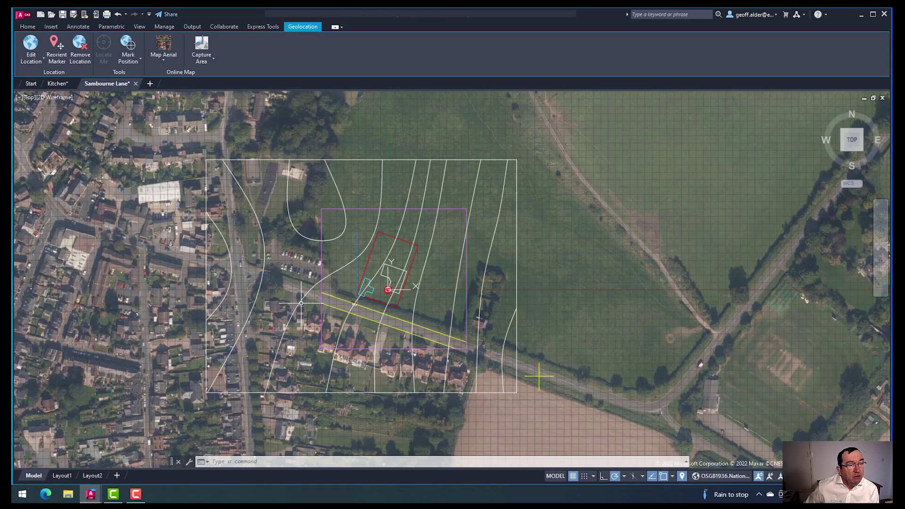
left_click(59, 84)
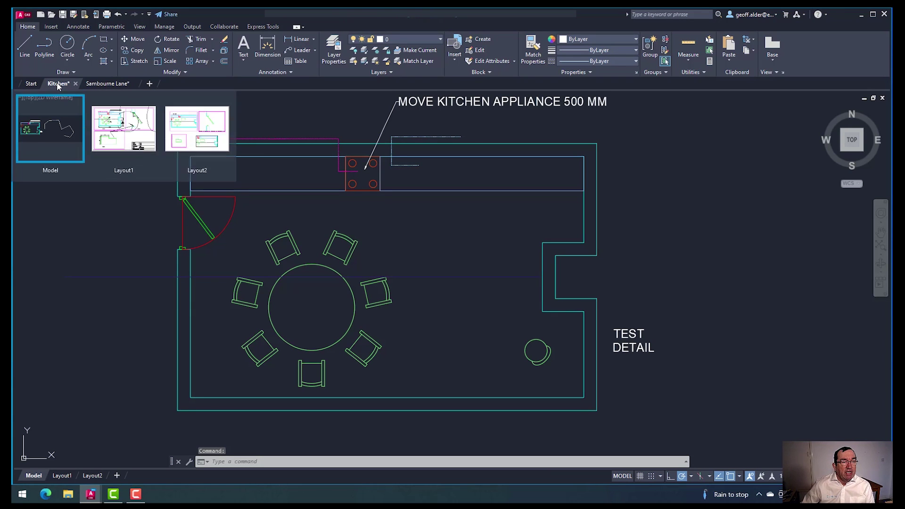
Detach the Kitchen drawing into its own floating window and reposition it over the Sambourne Lane drawing.
mouse_move(57, 82)
left_mouse_down()
mouse_move(142, 134)
mouse_move(290, 141)
mouse_move(448, 129)
mouse_move(425, 133)
mouse_move(432, 137)
left_mouse_up()
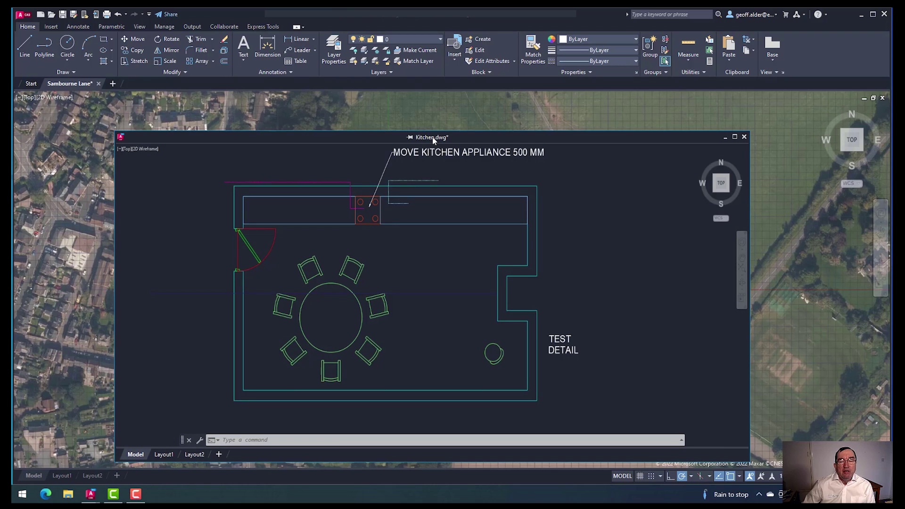
left_click(112, 103)
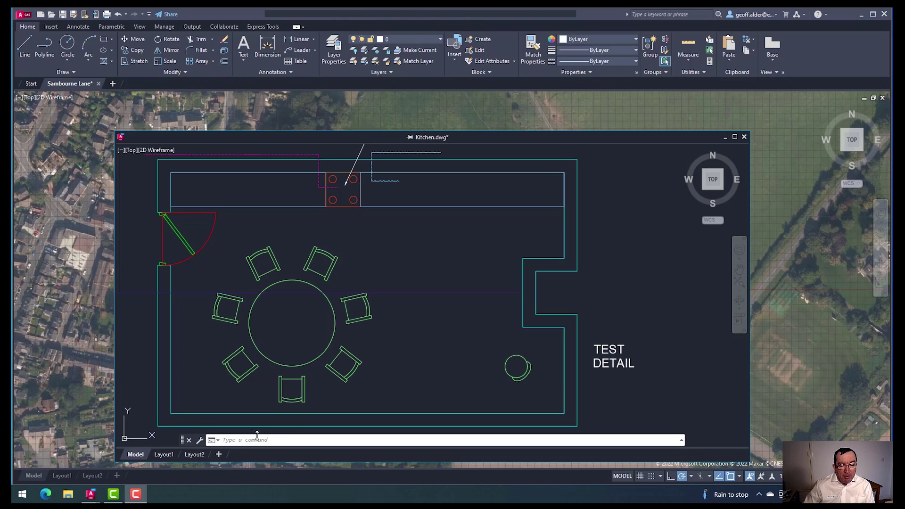
left_click_drag(502, 140, 484, 134)
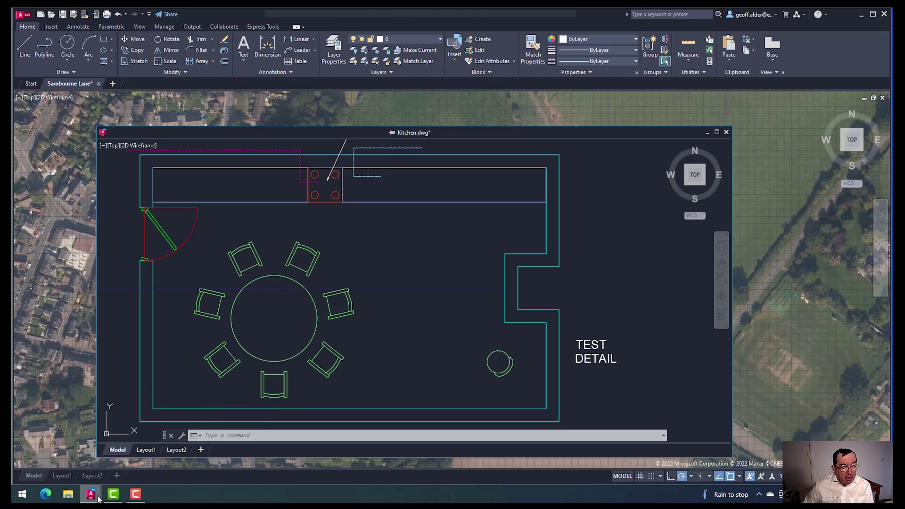
Bring the Sambourne Lane drawing forward and detach it into its own floating window.
mouse_move(98, 499)
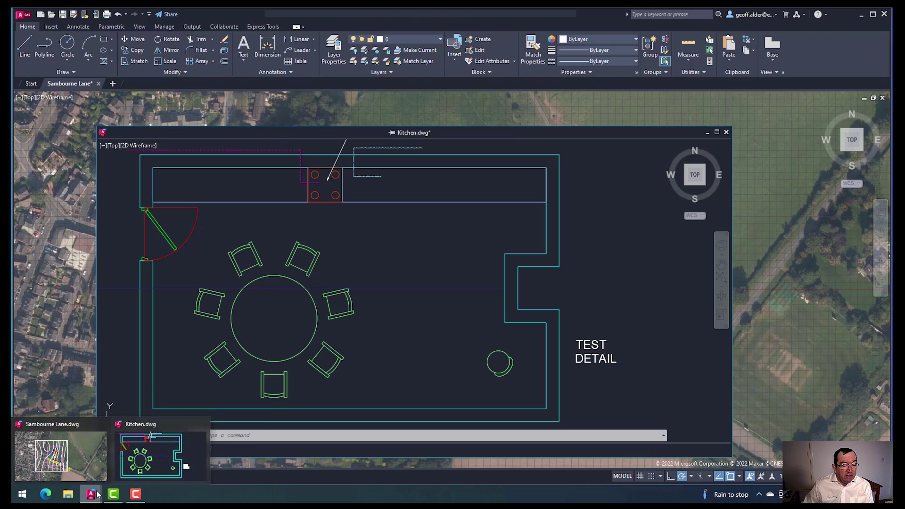
left_click(72, 451)
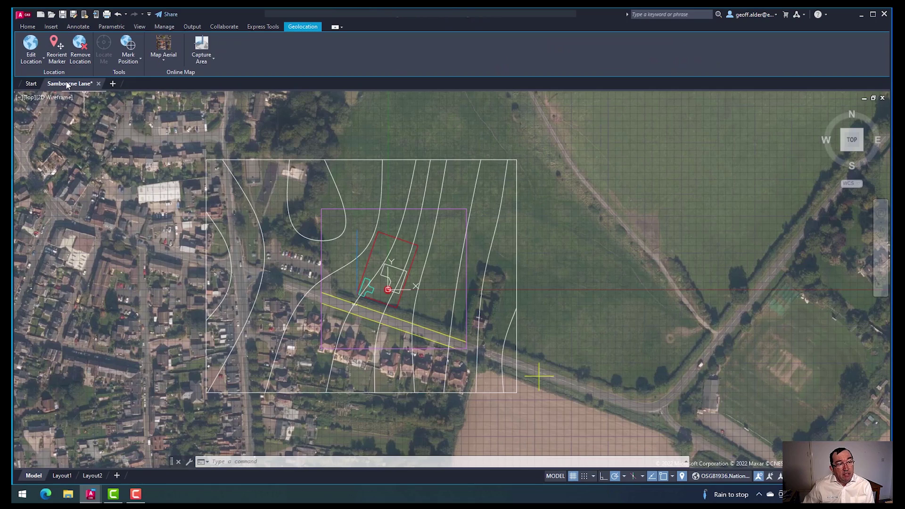
mouse_move(67, 84)
left_mouse_down()
mouse_move(122, 114)
mouse_move(249, 150)
mouse_move(448, 139)
mouse_move(442, 144)
left_mouse_up()
scroll(438, 302, "up", 2)
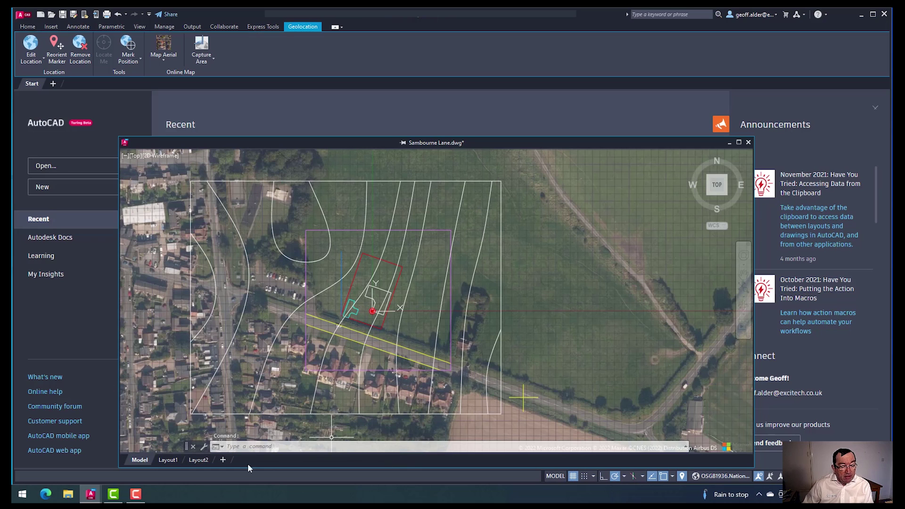
Bring the floating Kitchen window forward and offset the two drawing windows so both can be reached, switching the active drawing between them.
mouse_move(98, 495)
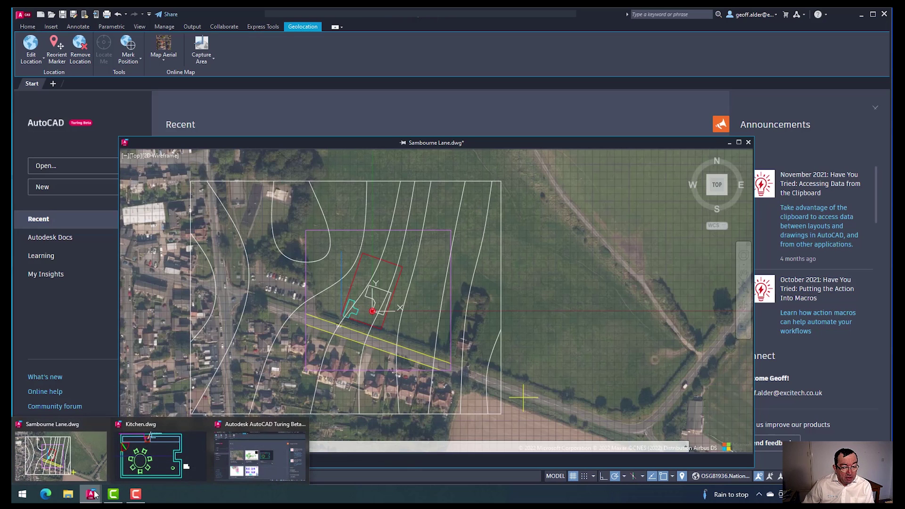
left_click(135, 468)
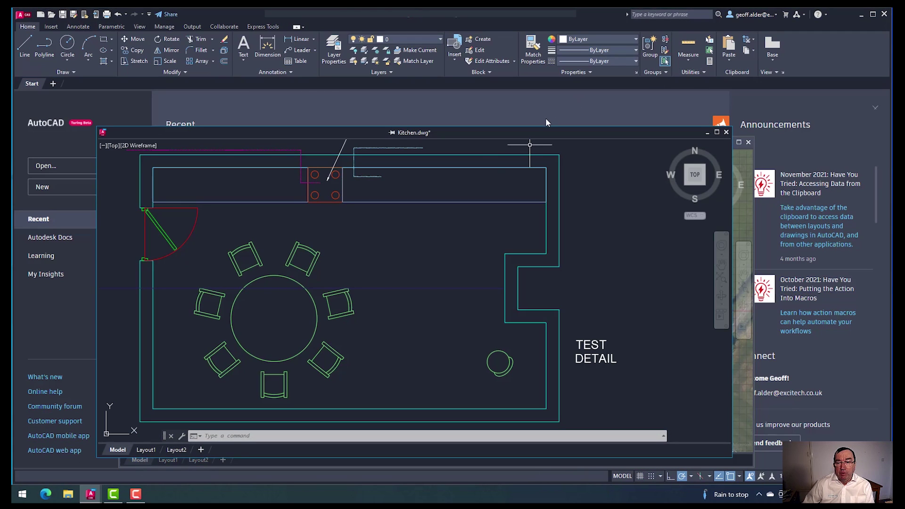
left_click_drag(535, 138, 436, 109)
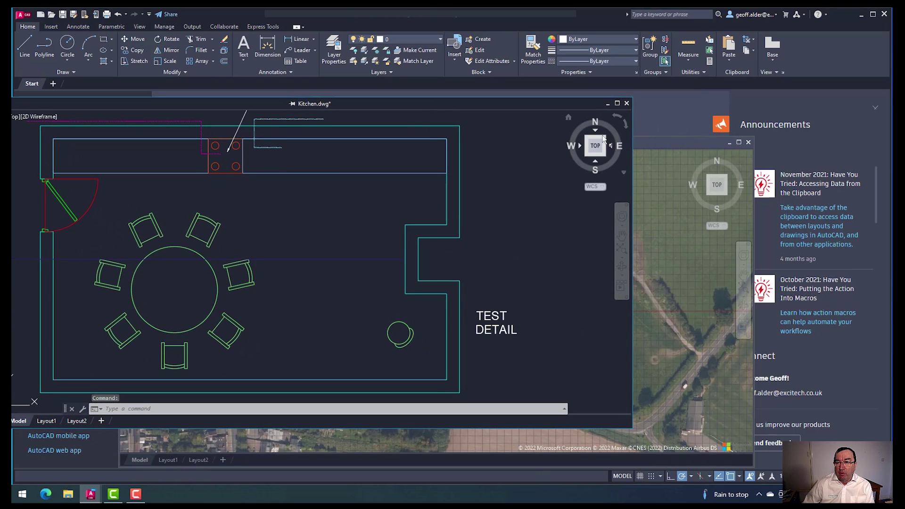
left_click_drag(664, 141, 734, 140)
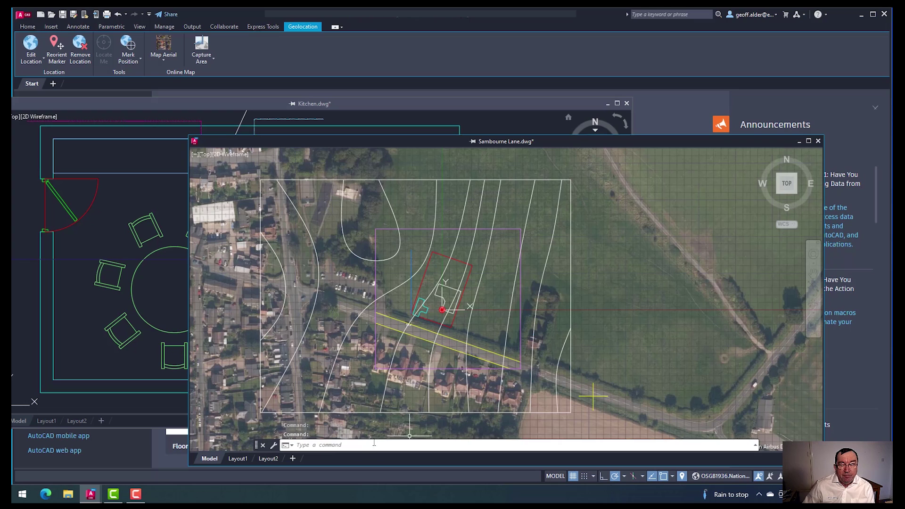
left_click(452, 105)
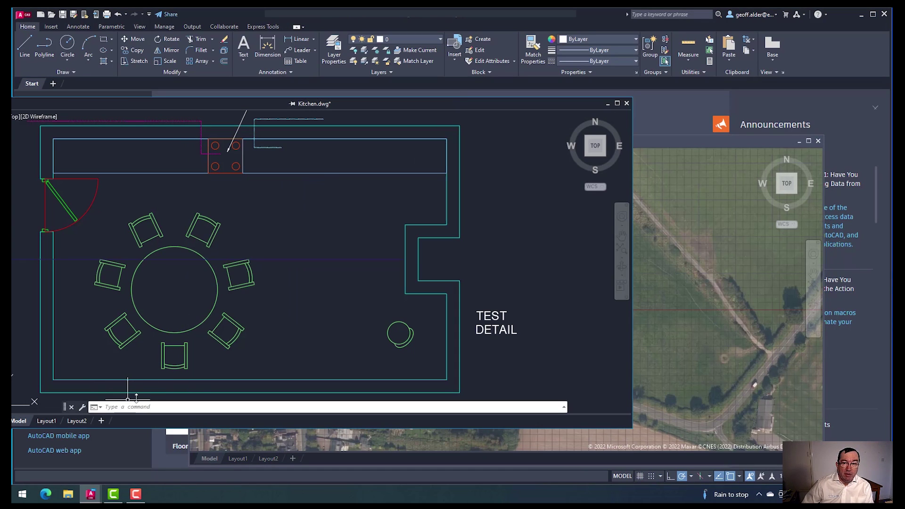
left_click_drag(668, 138, 646, 137)
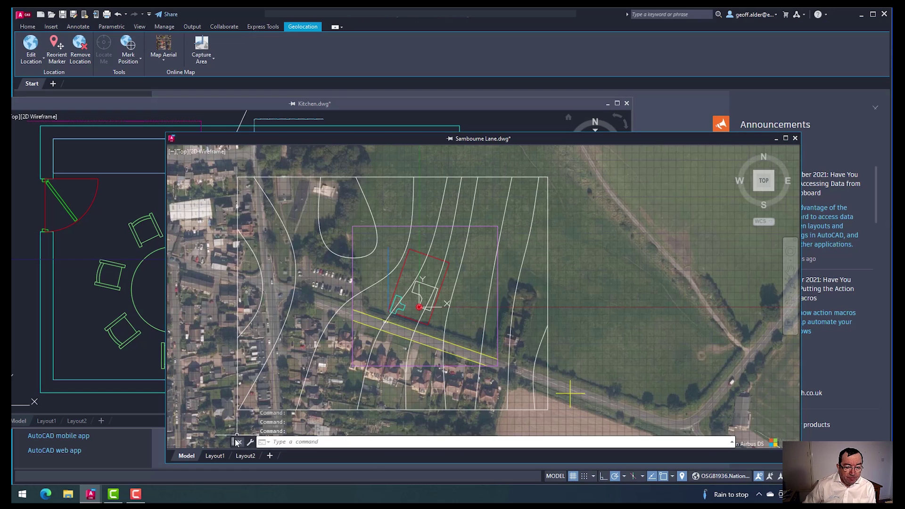
Detach the command line from the Sambourne Lane window, shift that window slightly west, and reattach the command line along its lower edge.
left_click_drag(234, 443, 260, 359)
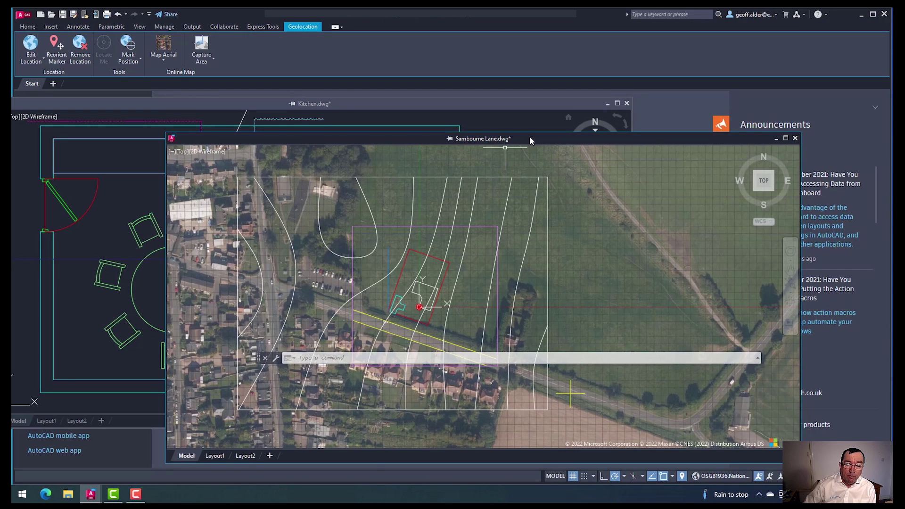
mouse_move(530, 137)
left_mouse_down()
mouse_move(430, 140)
mouse_move(537, 149)
mouse_move(533, 137)
mouse_move(519, 140)
left_mouse_up()
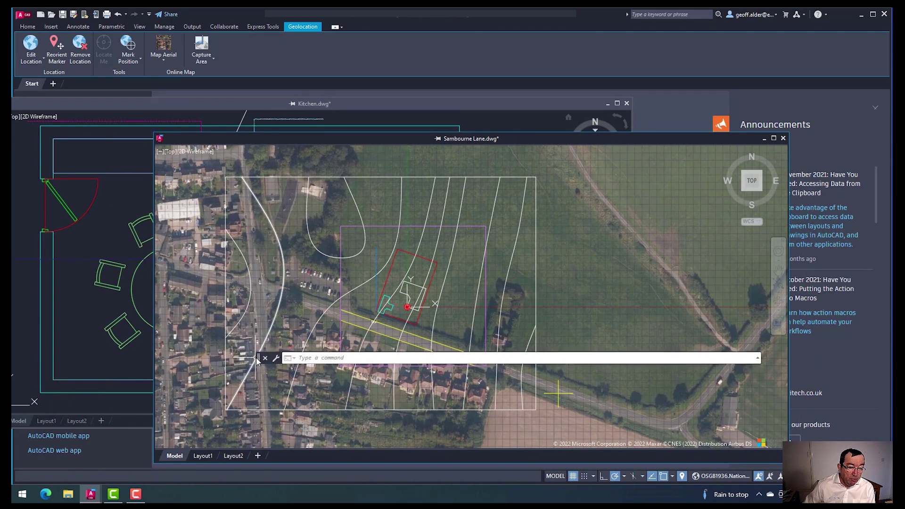
left_click_drag(261, 360, 242, 434)
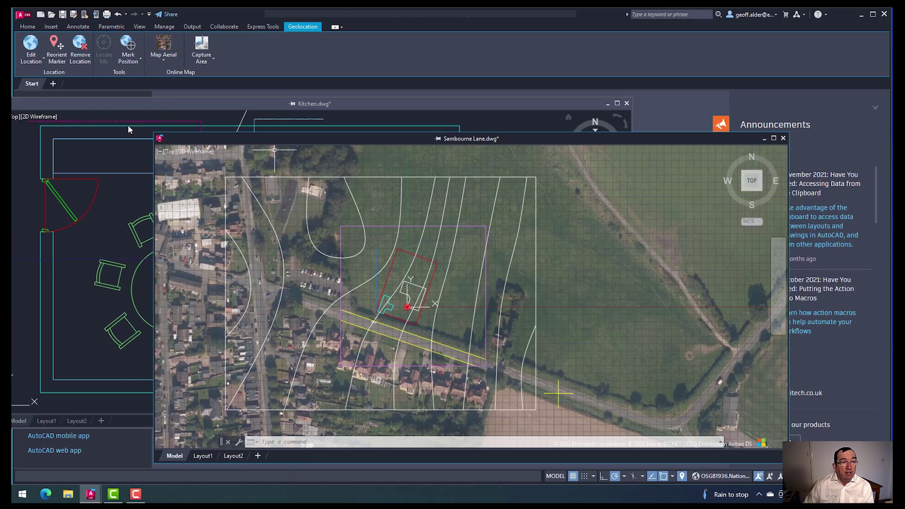
Activate the floating Kitchen drawing and dock it back into the main window.
left_click(68, 127)
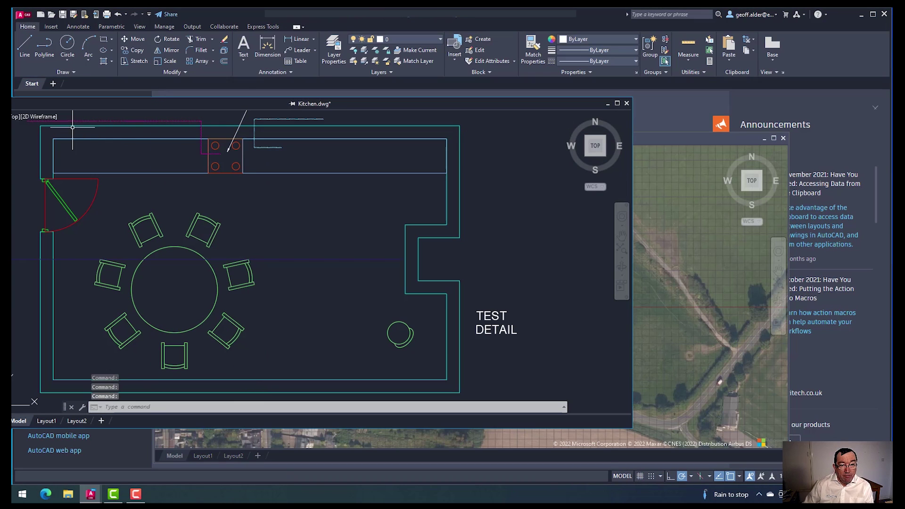
mouse_move(497, 109)
left_mouse_down()
mouse_move(525, 111)
mouse_move(537, 68)
mouse_move(535, 78)
mouse_move(559, 92)
left_mouse_up()
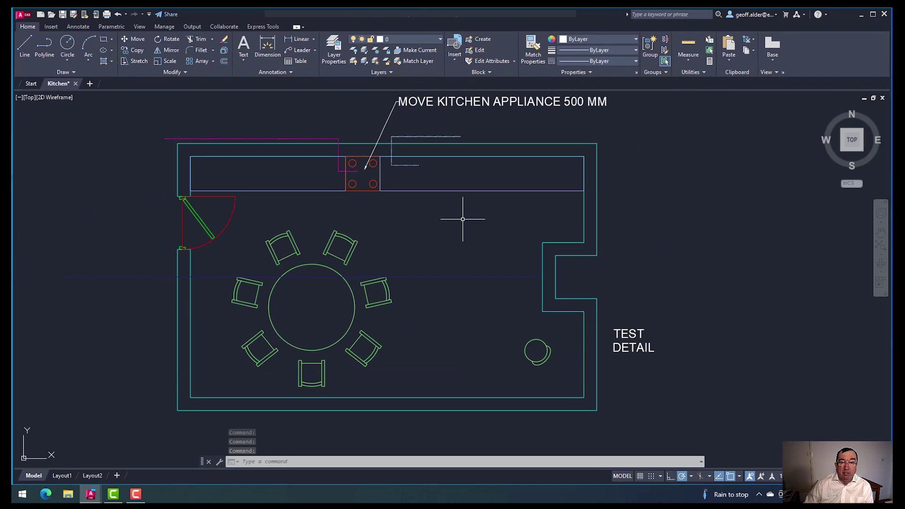
Float the Kitchen drawing again, reposition its window, and return it to the main window with Move to File Tab.
mouse_move(51, 83)
left_mouse_down()
mouse_move(71, 86)
mouse_move(114, 123)
mouse_move(187, 143)
mouse_move(338, 122)
left_mouse_up()
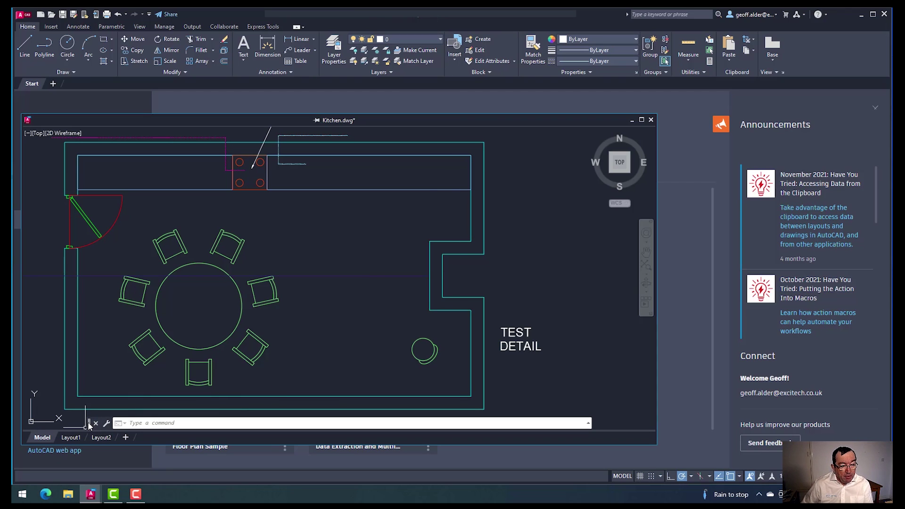
mouse_move(89, 426)
left_mouse_down()
mouse_move(101, 405)
mouse_move(107, 416)
mouse_move(88, 417)
left_mouse_up()
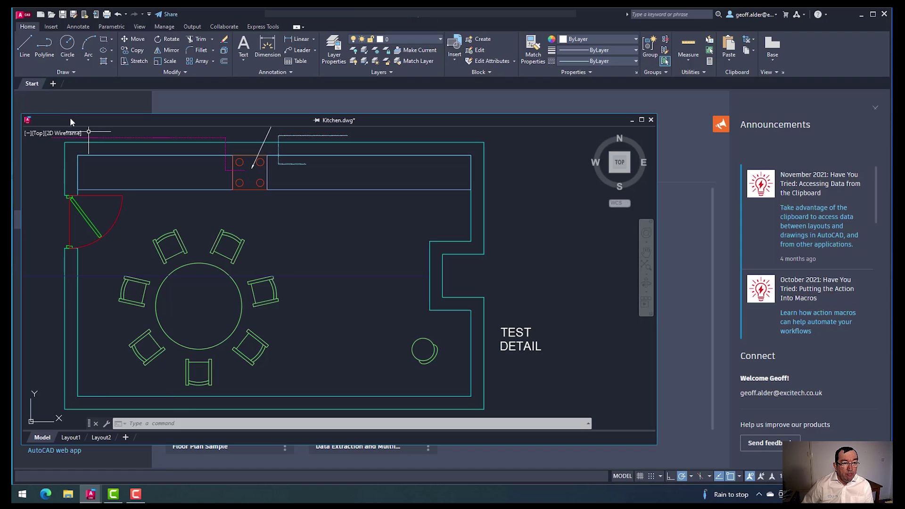
mouse_move(71, 120)
left_mouse_down()
mouse_move(87, 127)
mouse_move(93, 104)
mouse_move(66, 115)
mouse_move(143, 150)
mouse_move(110, 145)
left_mouse_up()
right_click(95, 146)
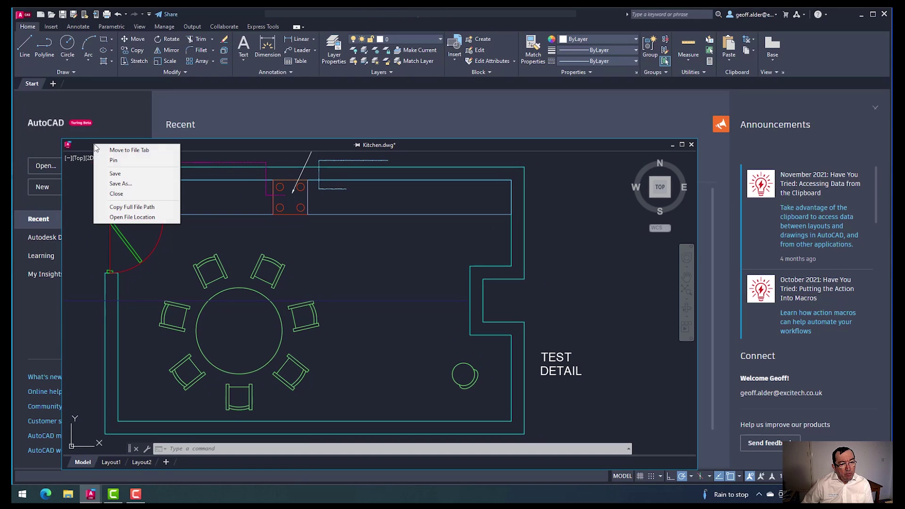
left_click(140, 150)
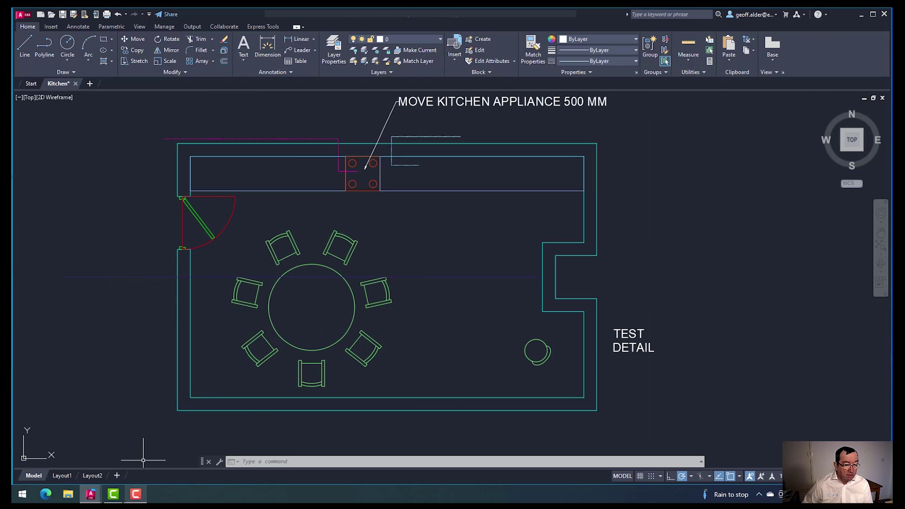
Bring the floating Sambourne Lane window in front of the docked Kitchen drawing.
mouse_move(93, 496)
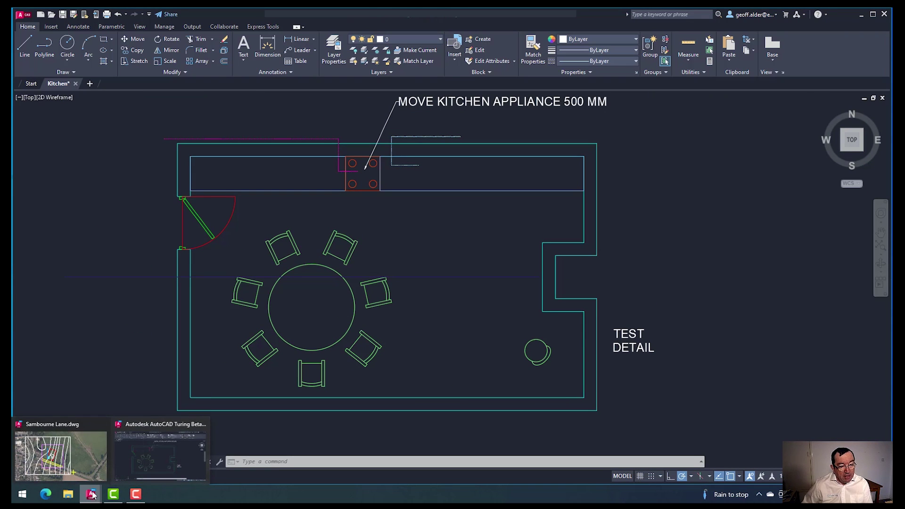
left_click(84, 462)
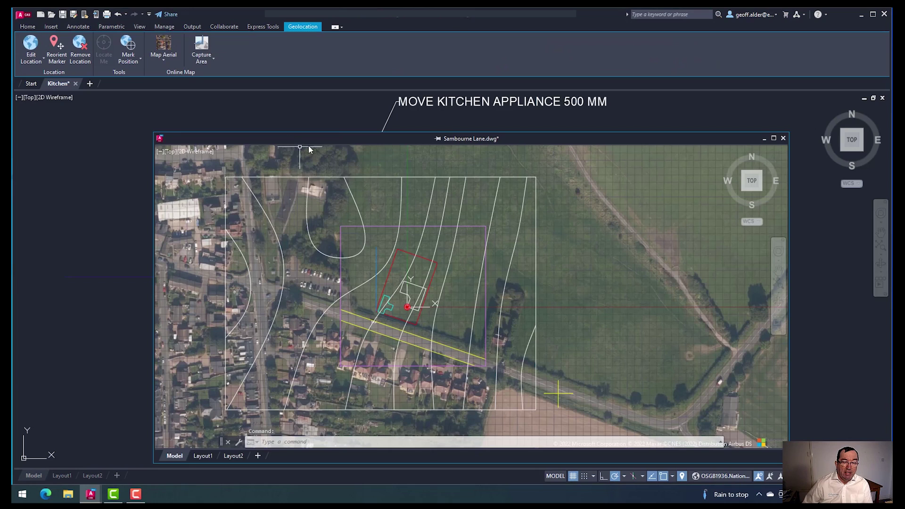
Detach the command line from the floating Sambourne Lane window, shift the window upward, and reattach the command line along its lower edge.
mouse_move(397, 140)
left_mouse_down()
mouse_move(287, 134)
mouse_move(400, 118)
mouse_move(405, 163)
mouse_move(376, 128)
mouse_move(389, 144)
left_mouse_up()
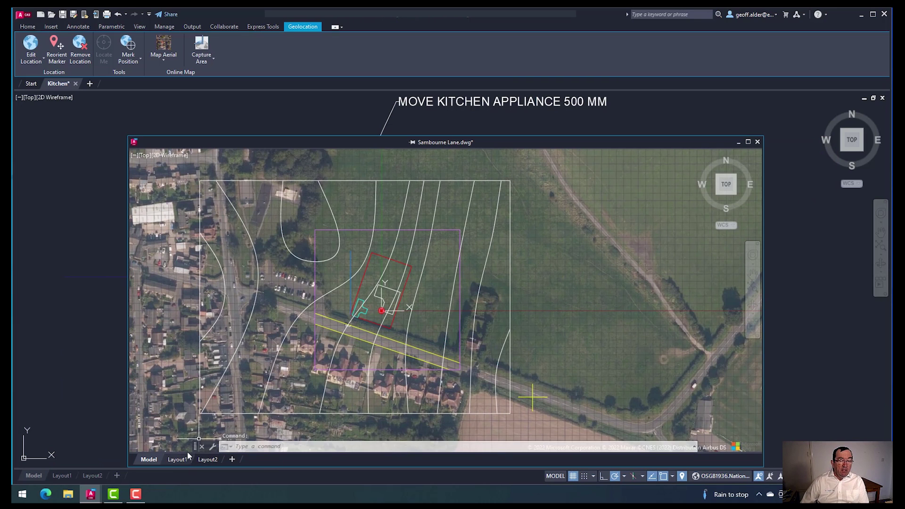
mouse_move(195, 446)
left_mouse_down()
mouse_move(190, 378)
mouse_move(179, 368)
left_mouse_up()
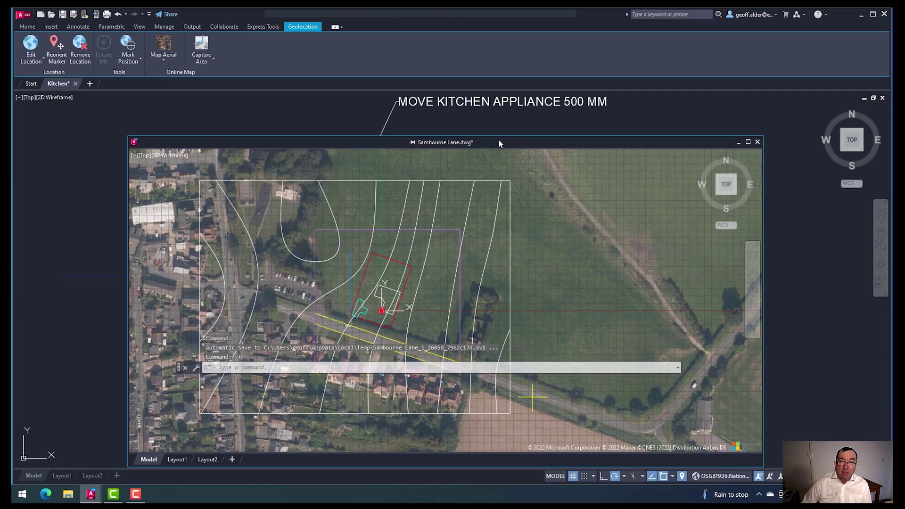
mouse_move(498, 140)
left_mouse_down()
mouse_move(554, 149)
mouse_move(761, 147)
mouse_move(471, 96)
mouse_move(498, 117)
left_mouse_up()
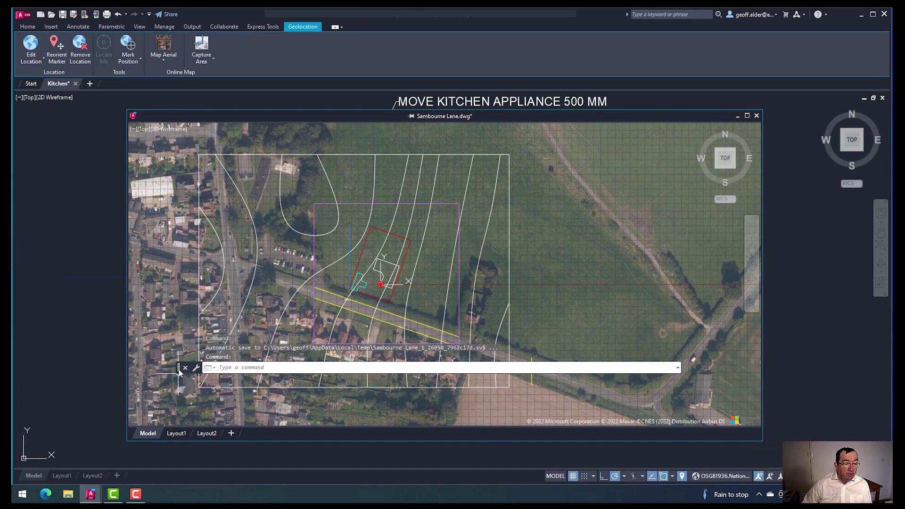
mouse_move(179, 372)
left_mouse_down()
mouse_move(204, 392)
mouse_move(213, 417)
mouse_move(198, 419)
left_mouse_up()
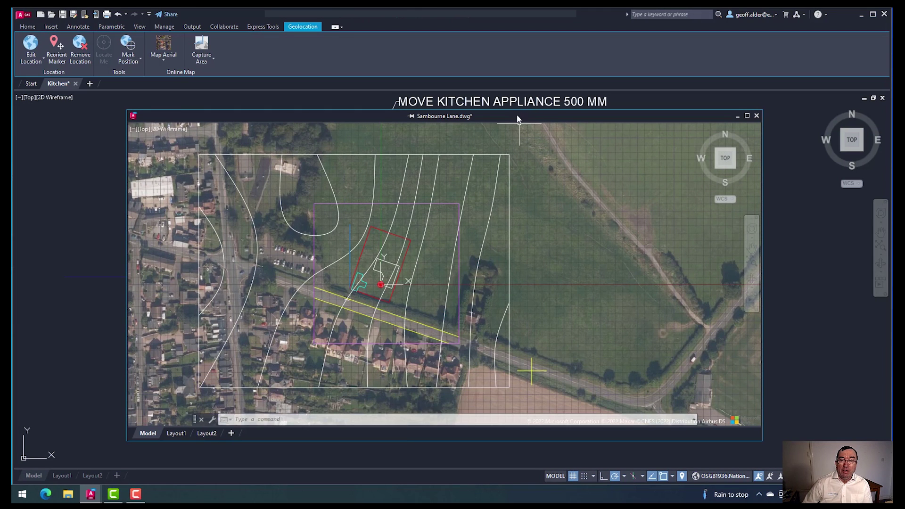
Return the floating Sambourne Lane drawing to the main window with Move to File Tab, and switch to the Kitchen drawing.
mouse_move(517, 118)
left_mouse_down()
mouse_move(625, 133)
mouse_move(535, 124)
mouse_move(539, 137)
left_mouse_up()
right_click(179, 143)
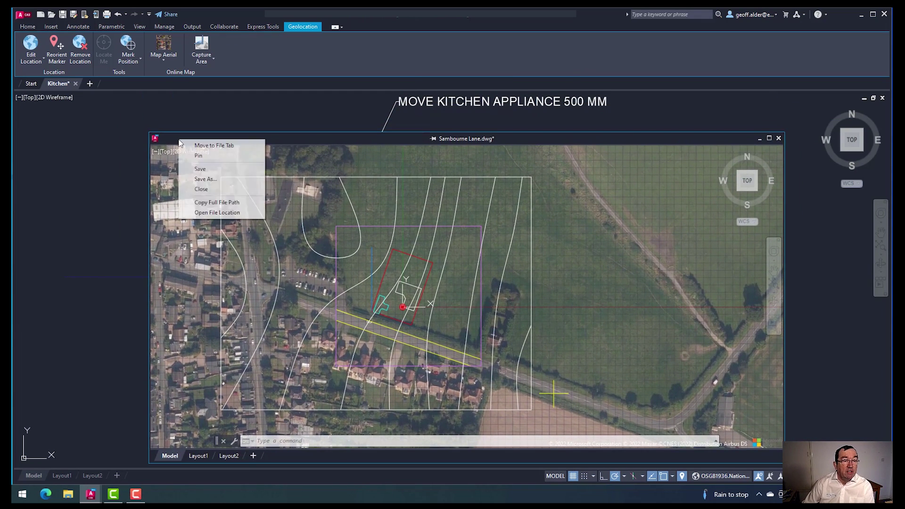
left_click(215, 146)
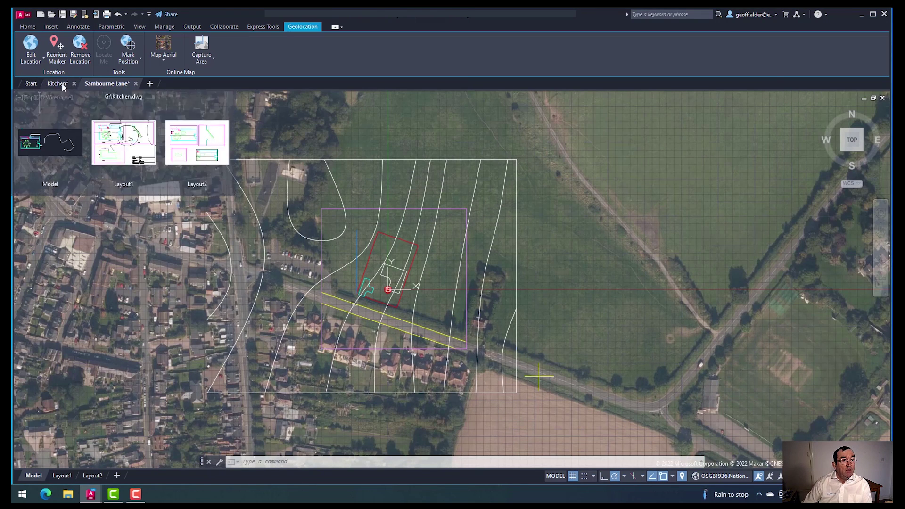
left_click(59, 83)
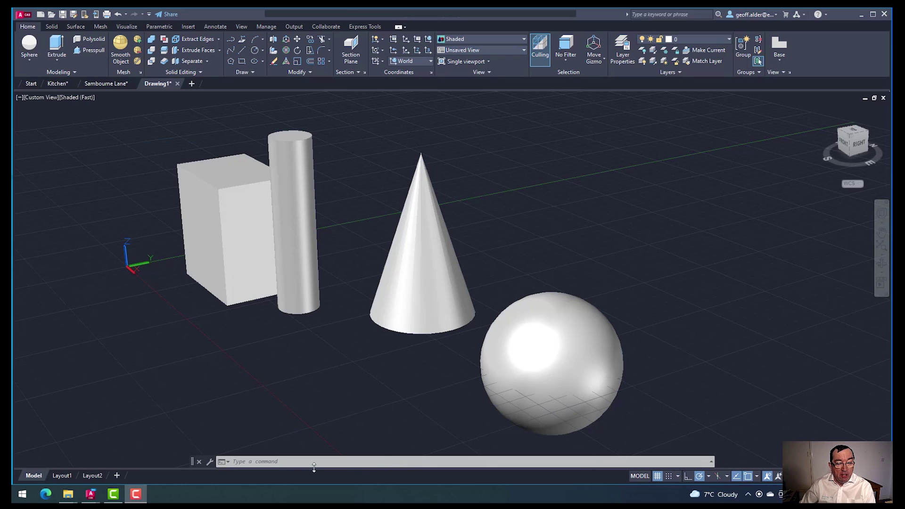
Set the FASTSHADEDMODE system variable to OFF in the 3D solids drawing.
left_click(299, 462)
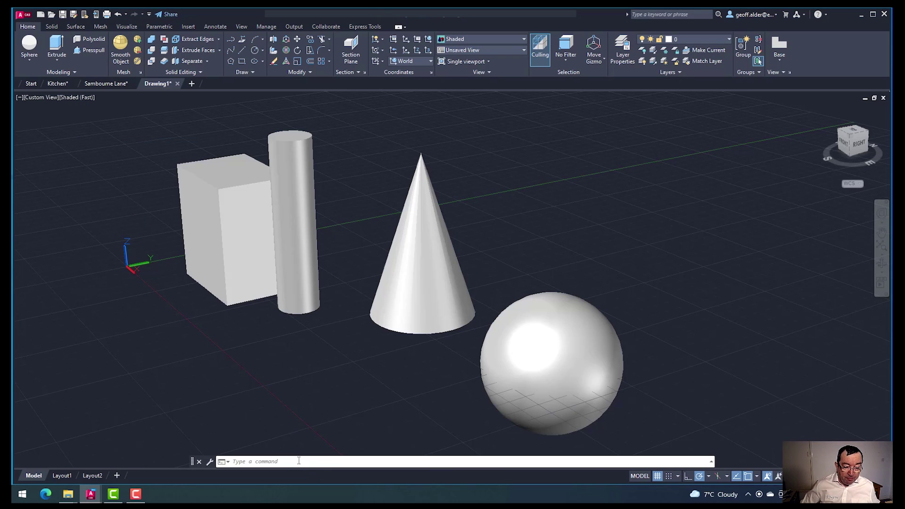
type("FAST")
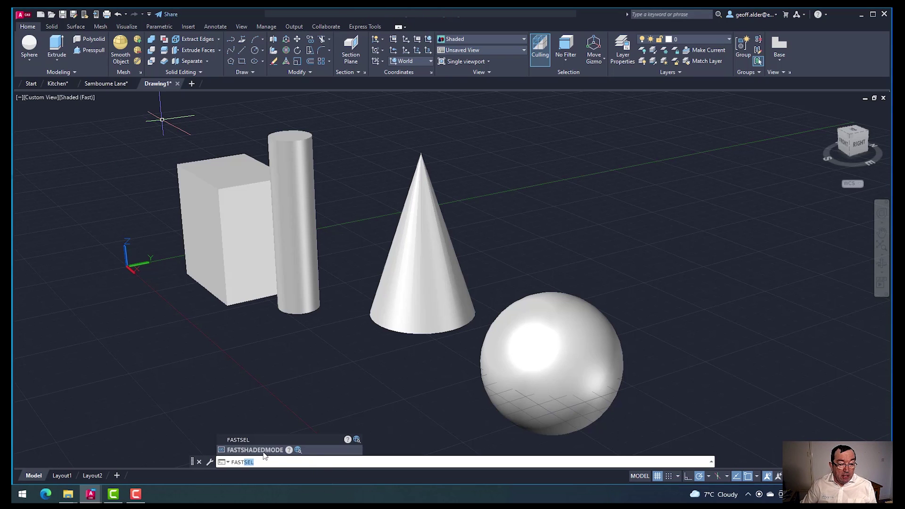
key("Return")
key("Return")
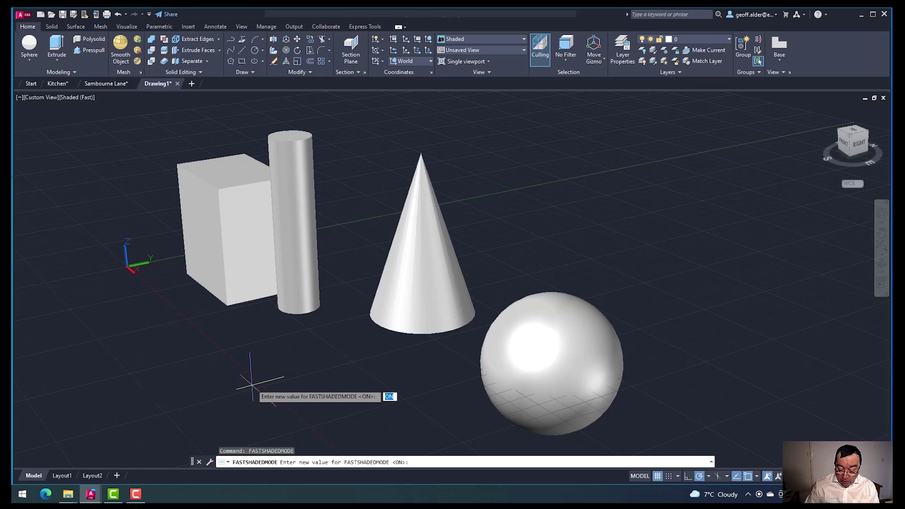
type("O")
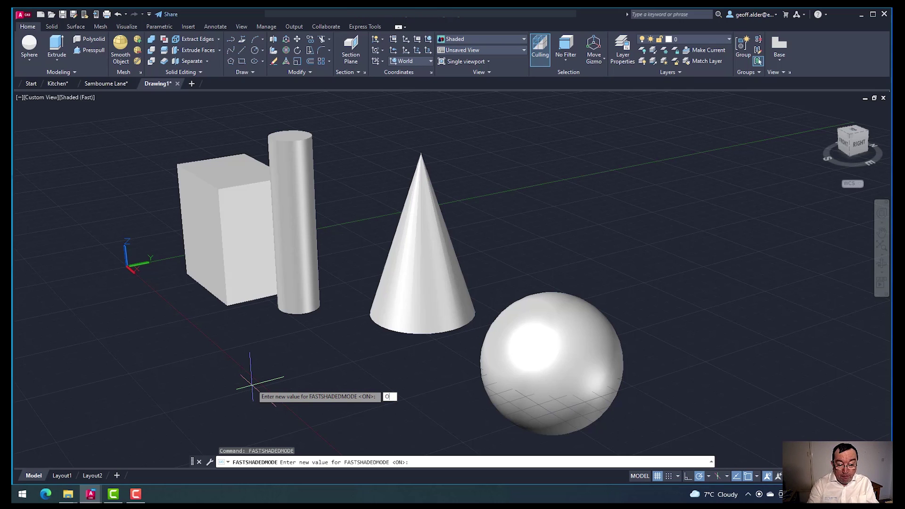
type("FF")
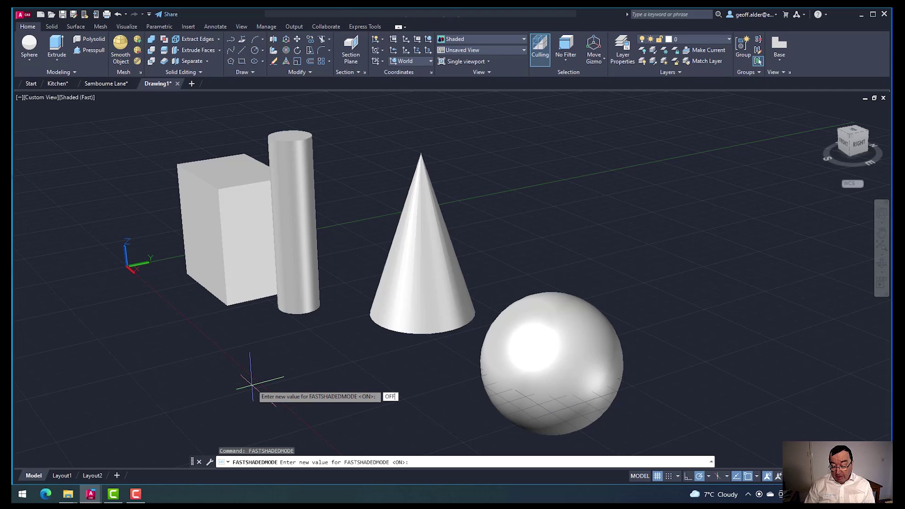
key("Return")
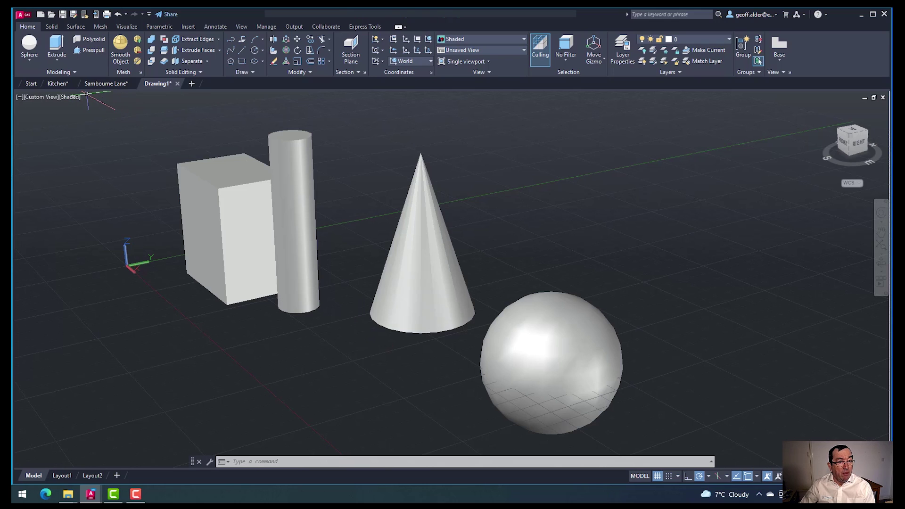
Turn fast shaded display back on by setting FASTSHADEDMODE to ON.
left_click(302, 460)
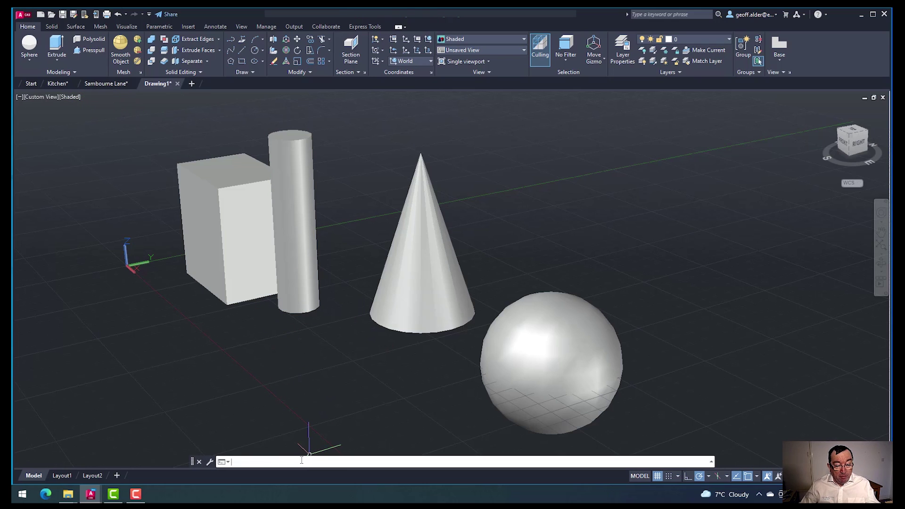
type("FASTSEL")
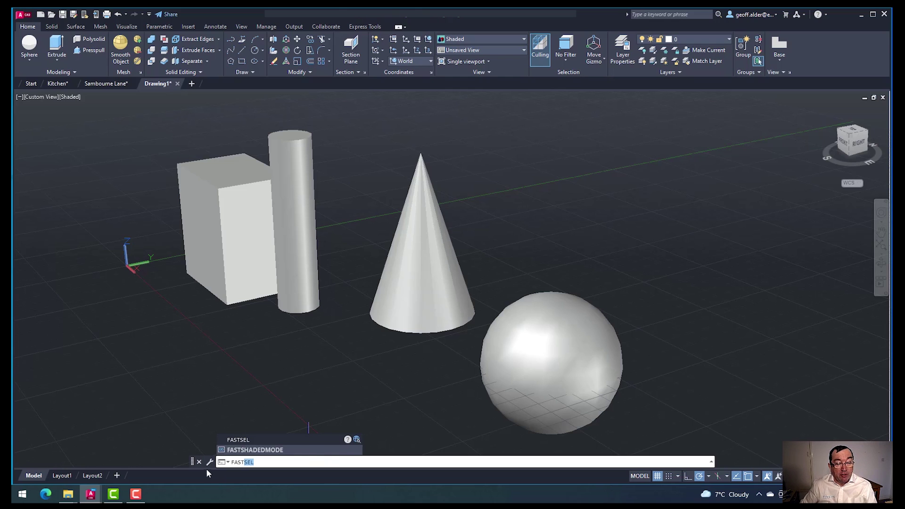
left_click(263, 450)
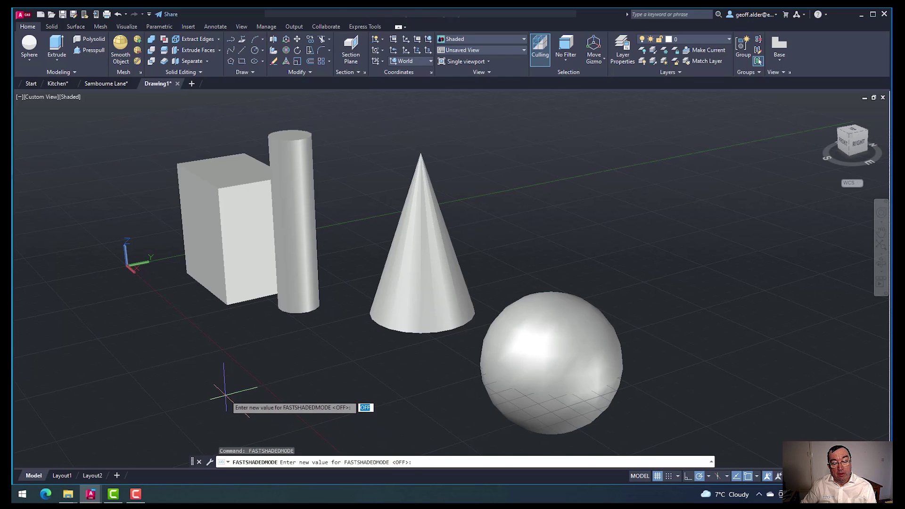
type("ON")
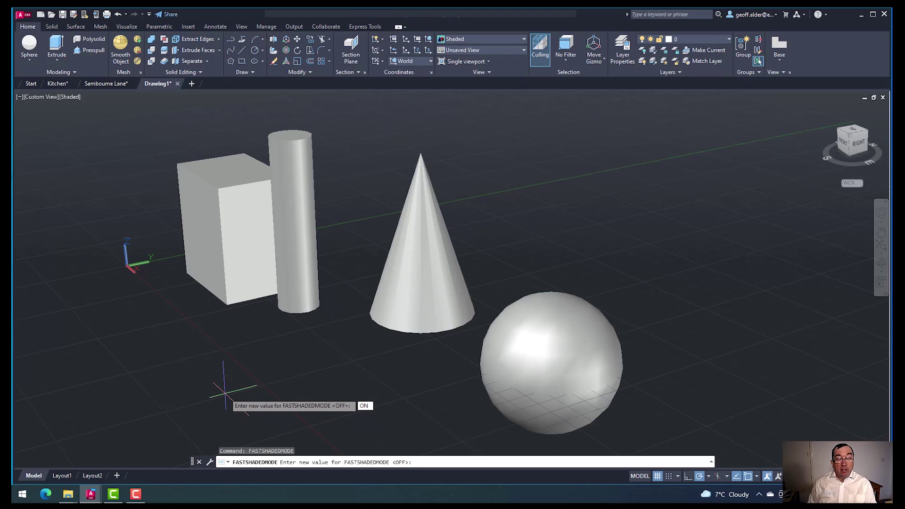
key("Return")
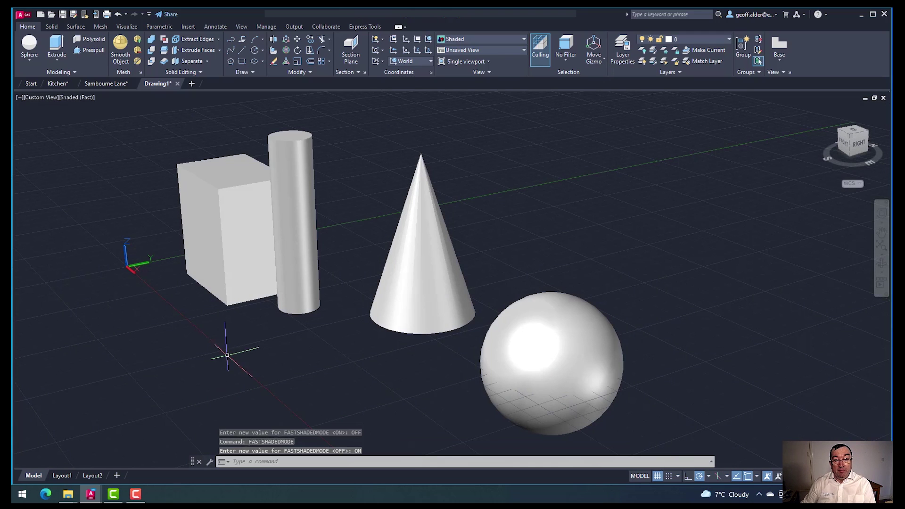
Change the visual style of the 3D solids viewport to Shaded with edges.
left_click(85, 98)
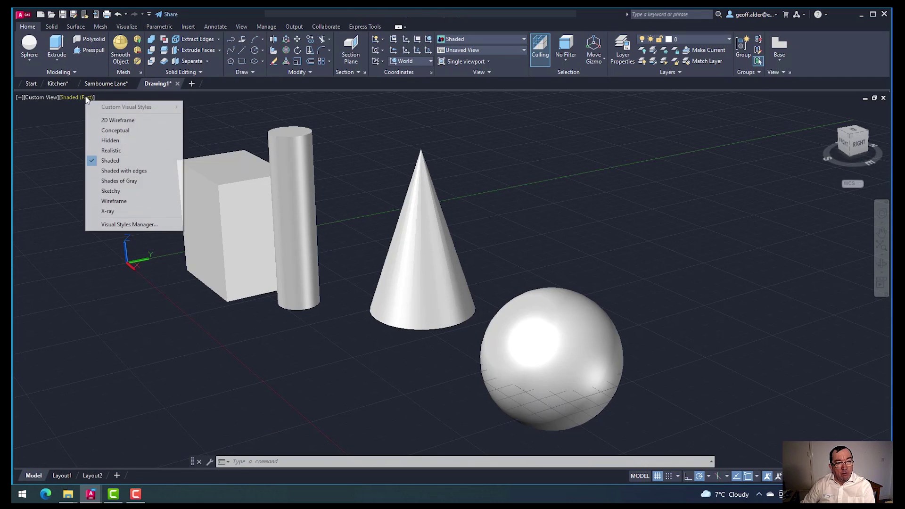
left_click(126, 172)
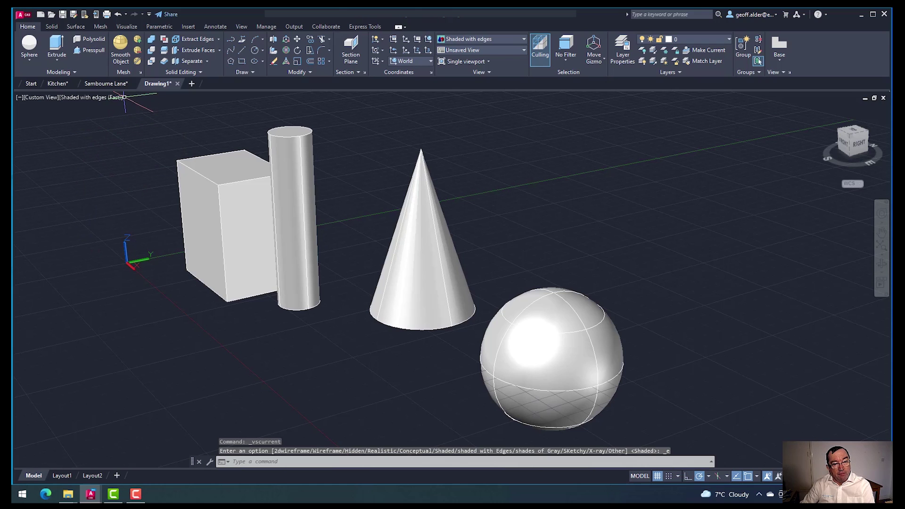
left_click(542, 349)
key("Escape")
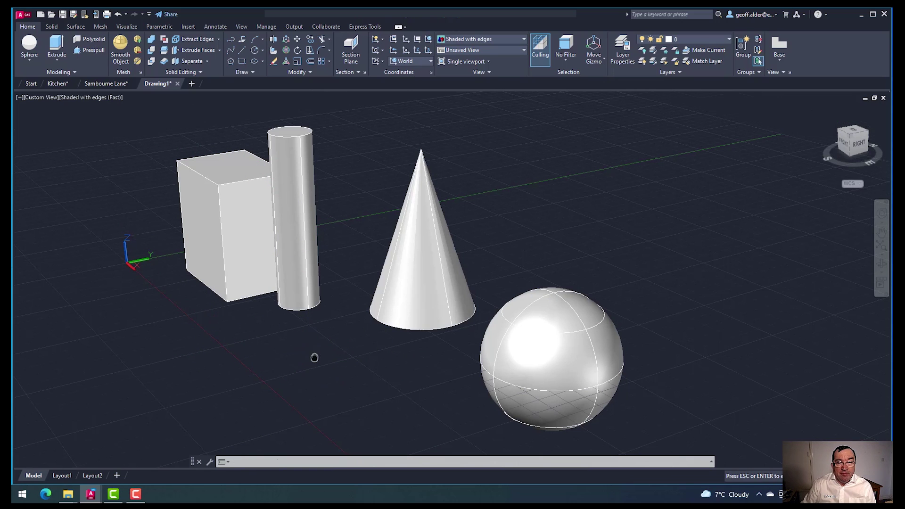
middle_click_drag(313, 357, 313, 365)
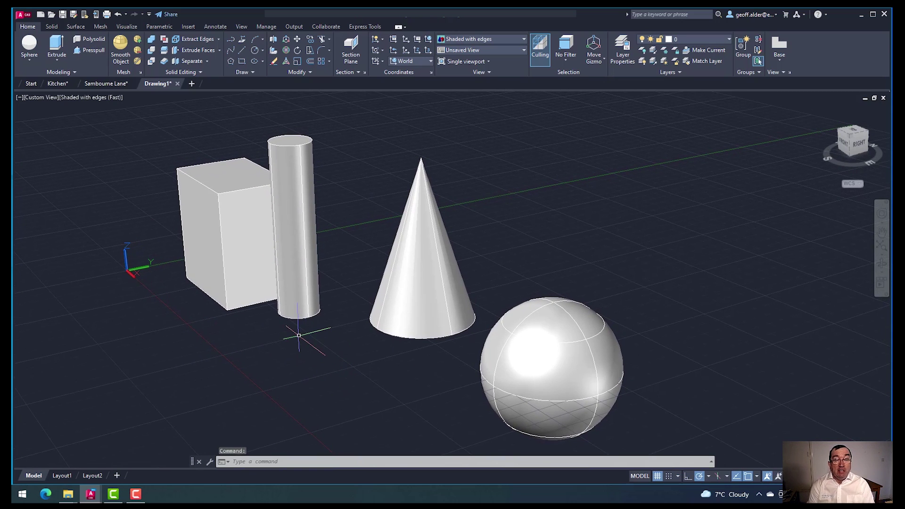